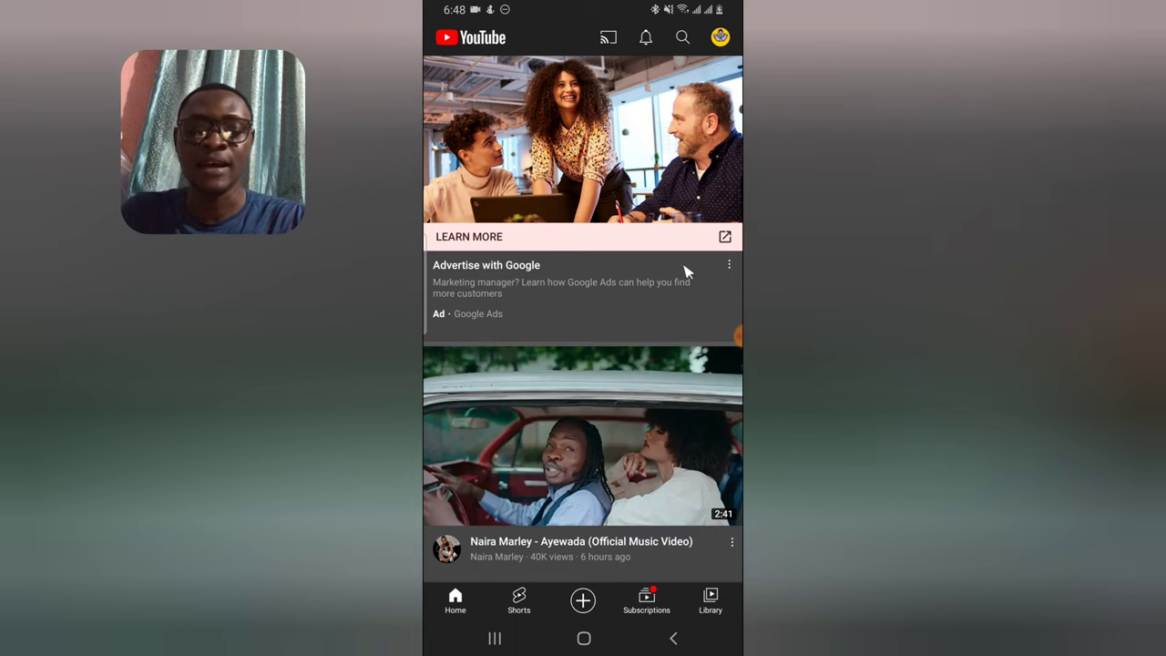
Go to the Library and start a new playlist from the Playlists section.
left_click(712, 607)
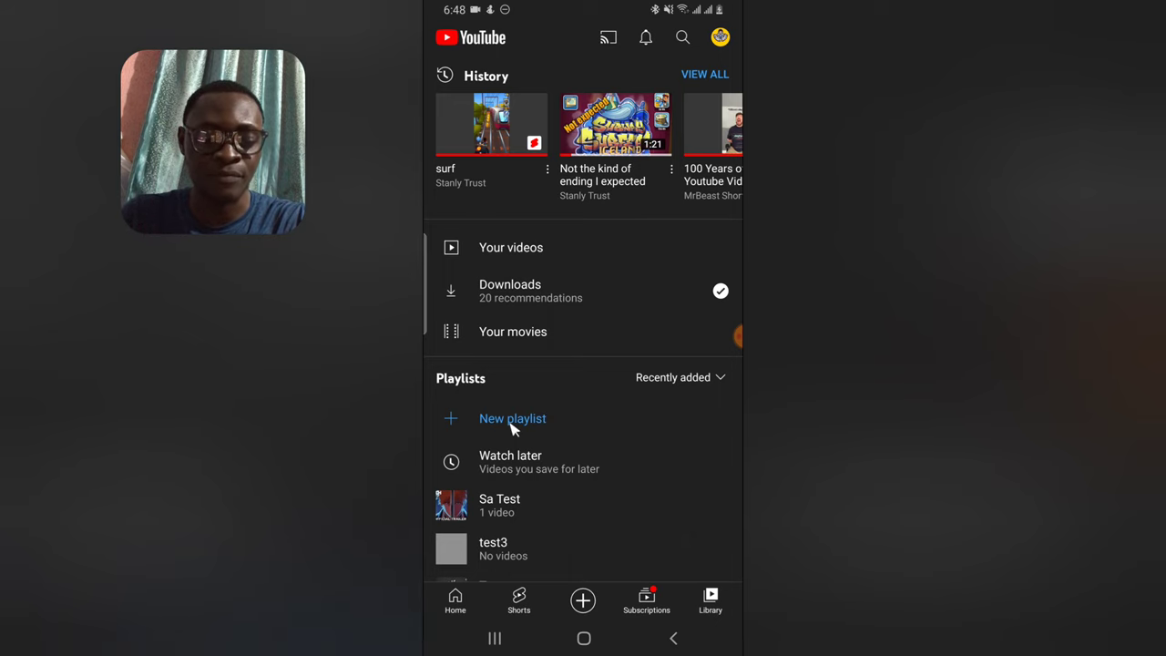
left_click(513, 419)
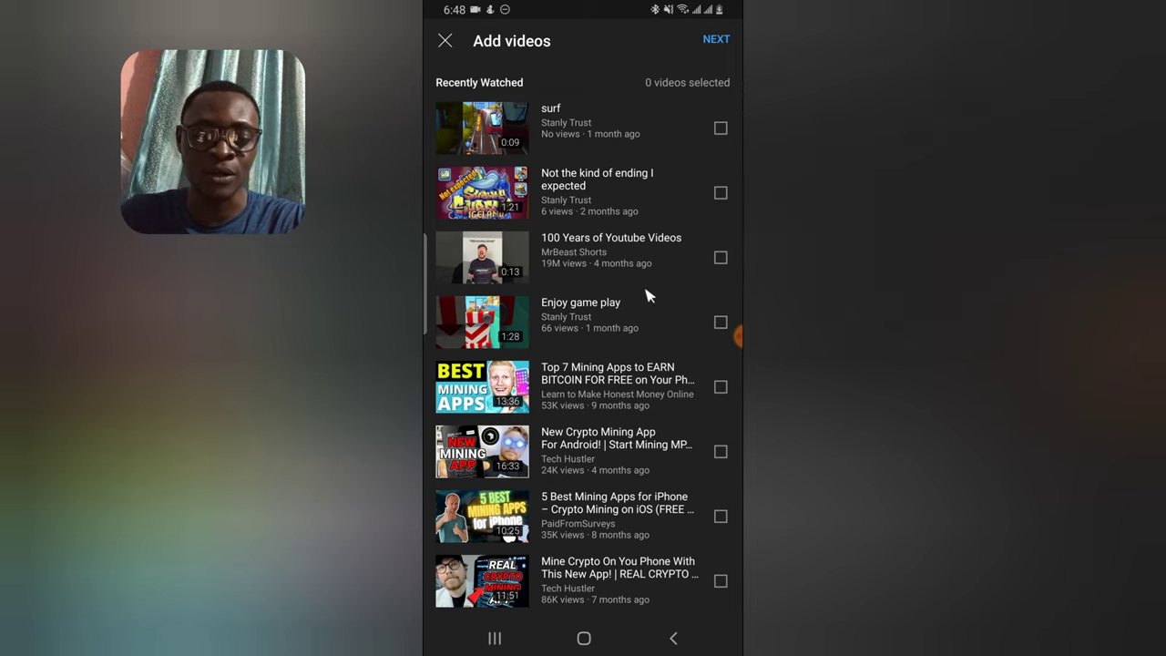
Skip choosing videos and title the new playlist 'Trust video'.
left_click(715, 41)
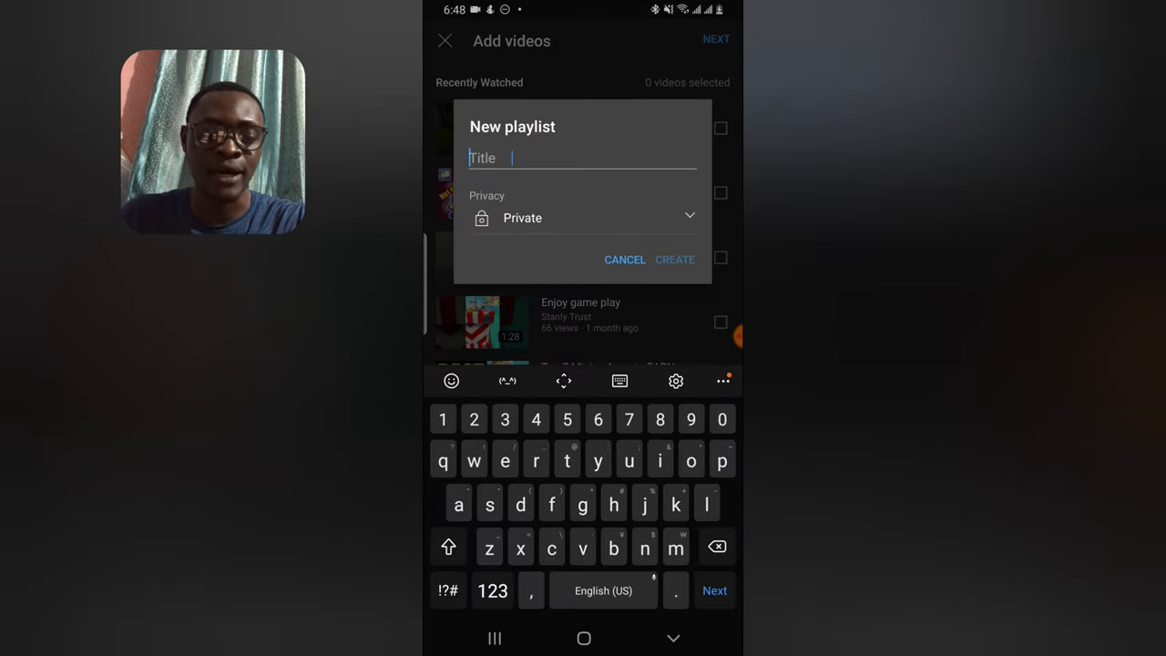
left_click(448, 546)
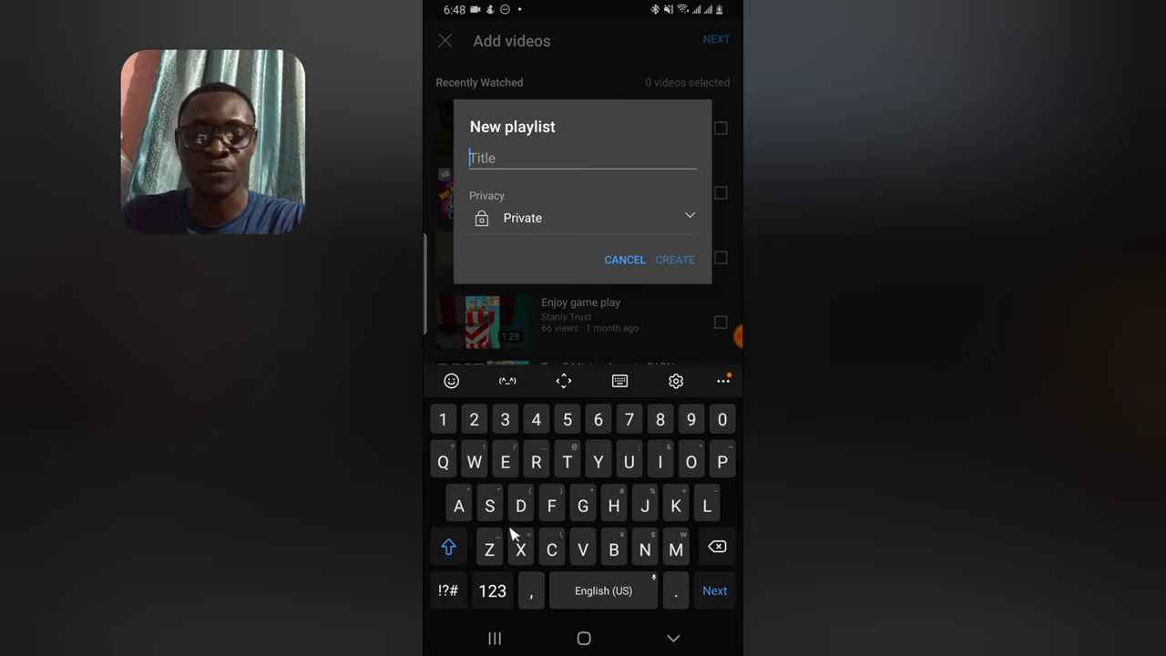
type("Tr")
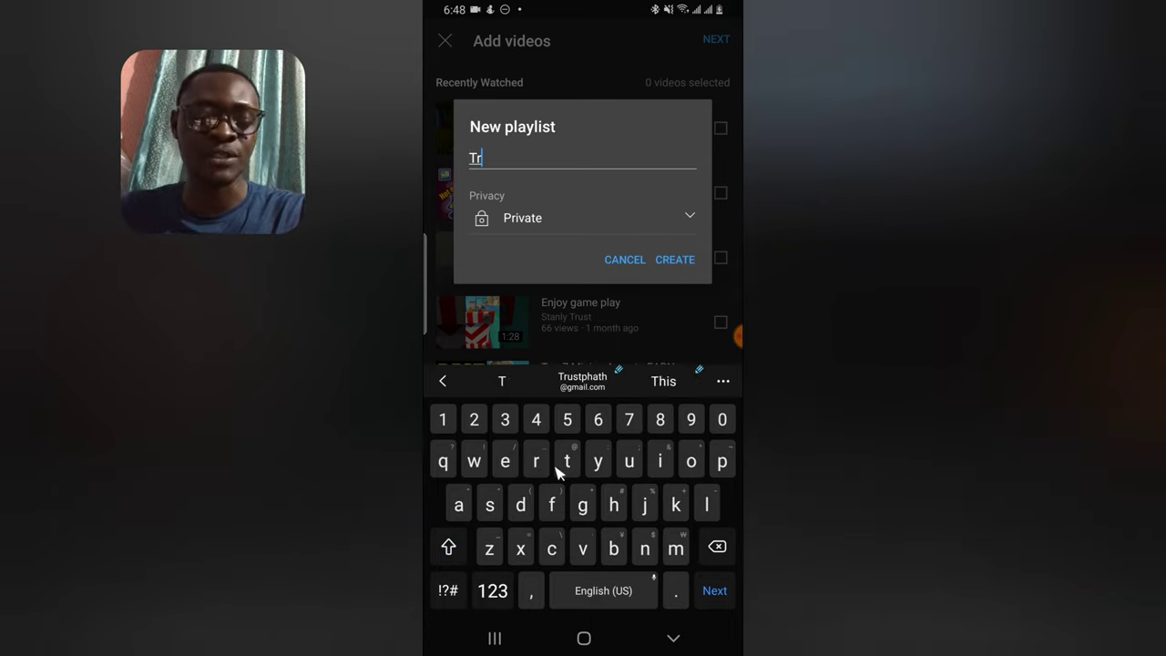
type("us")
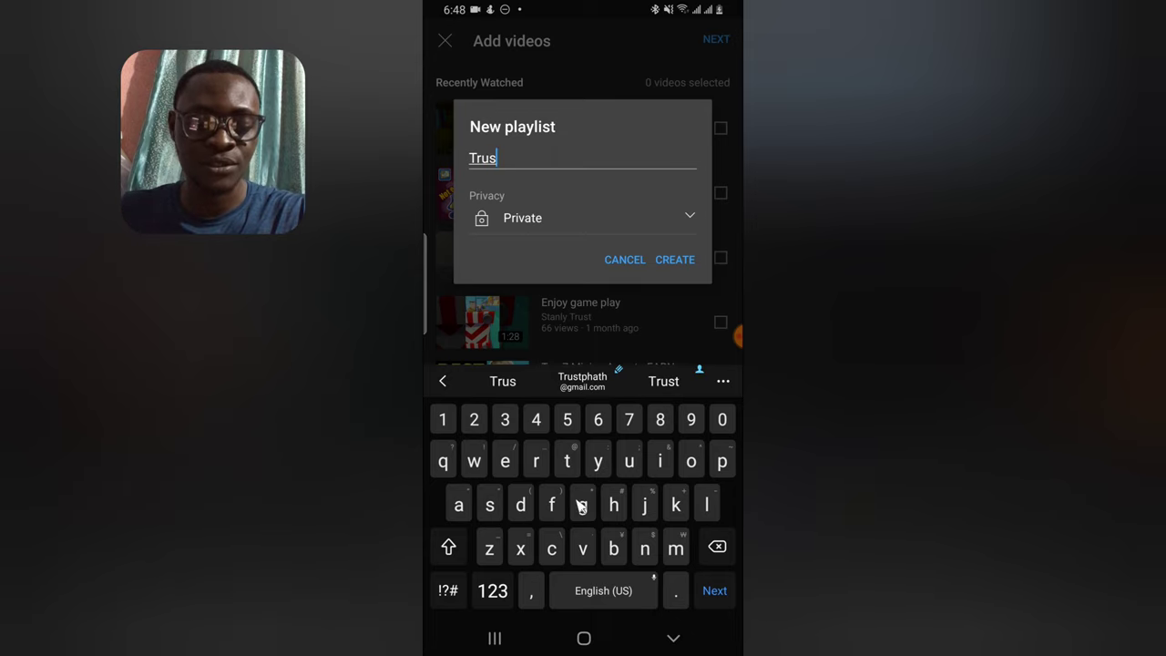
type("t video")
left_click(673, 259)
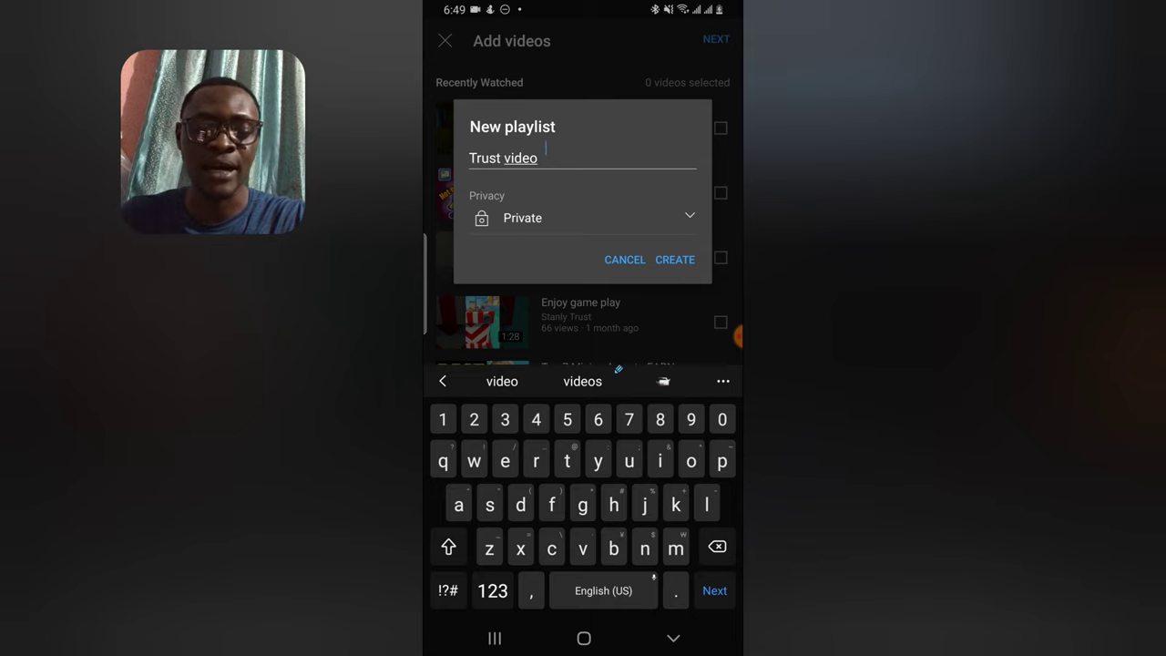
left_click(695, 271)
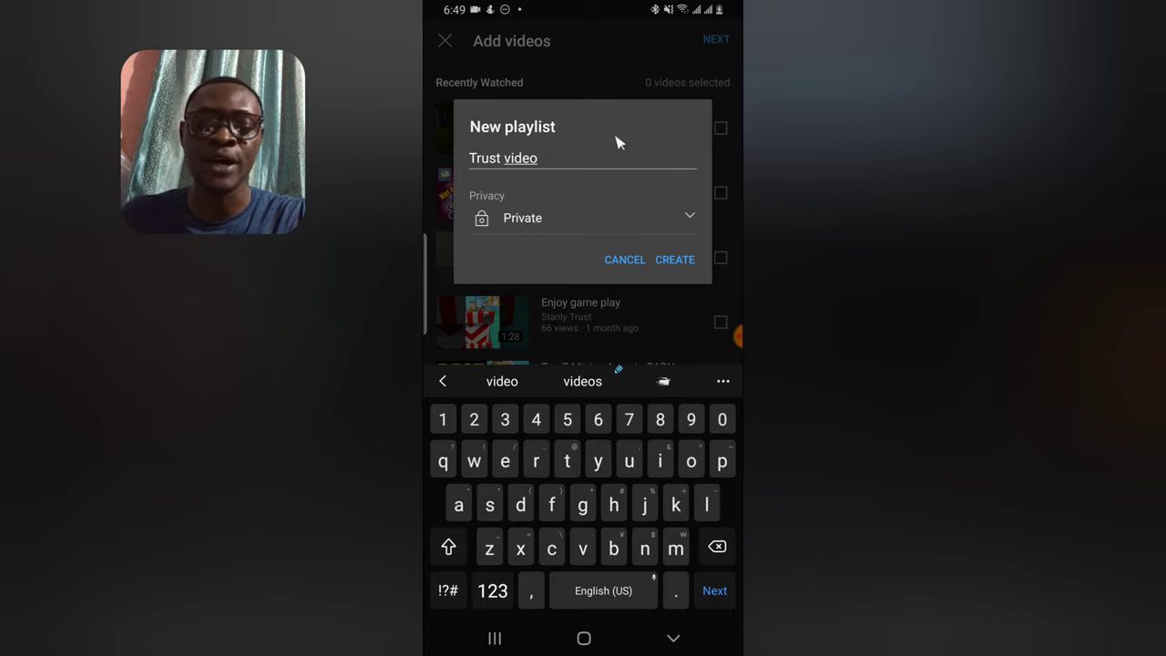
Set the playlist's privacy to Public and create 'Trust video'.
left_click(545, 222)
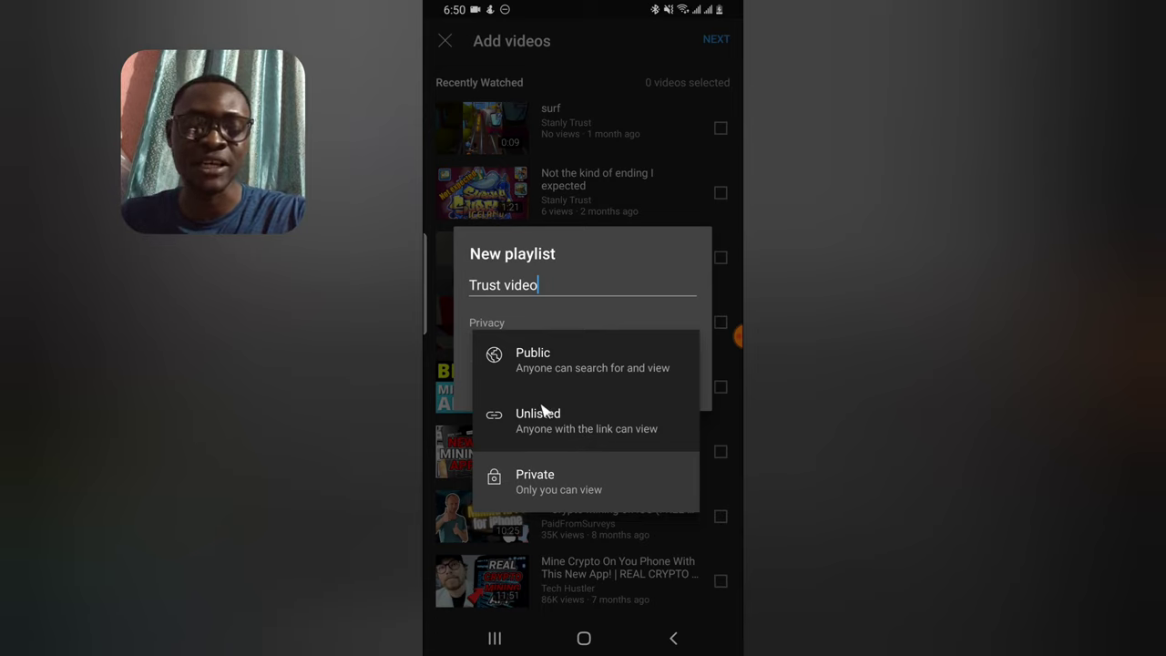
left_click(586, 361)
left_click(662, 385)
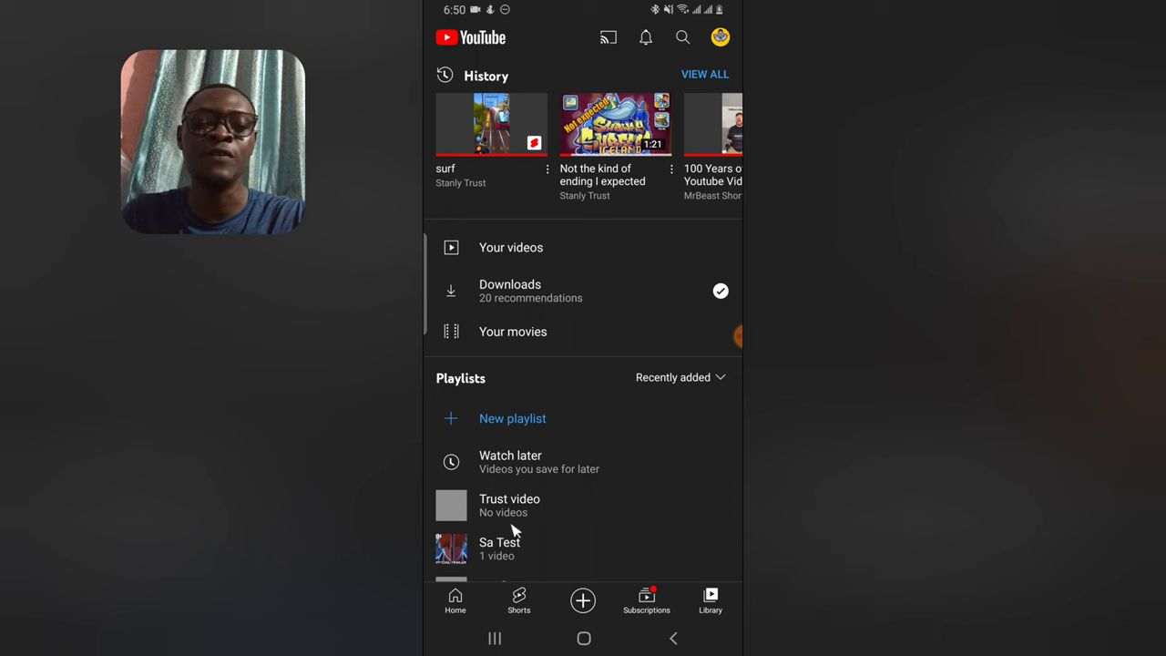
From the Home feed, save the Make $5,000 Per Day video to Trust video.
left_click(456, 599)
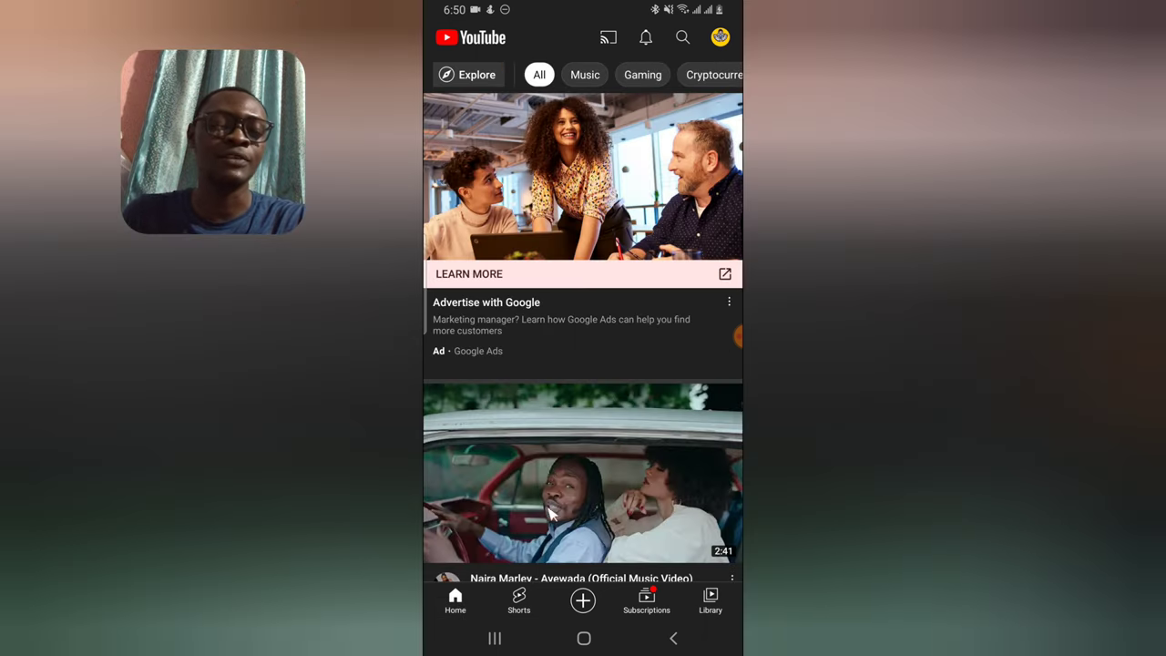
scroll(587, 492, "down", 5)
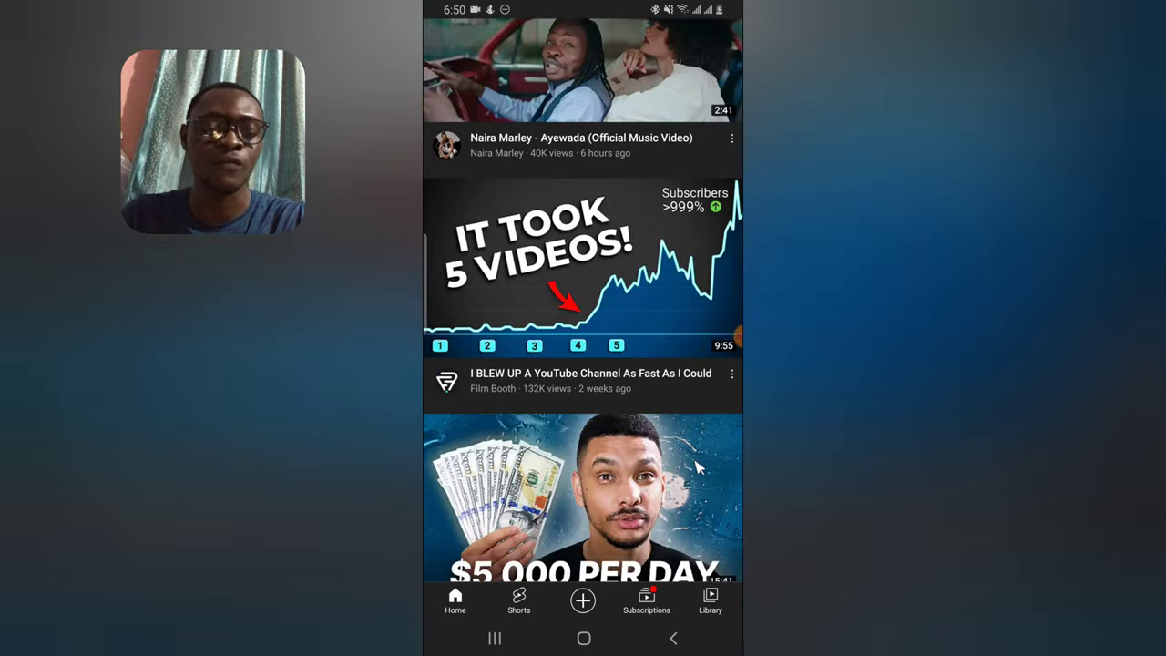
scroll(688, 406, "down", 2)
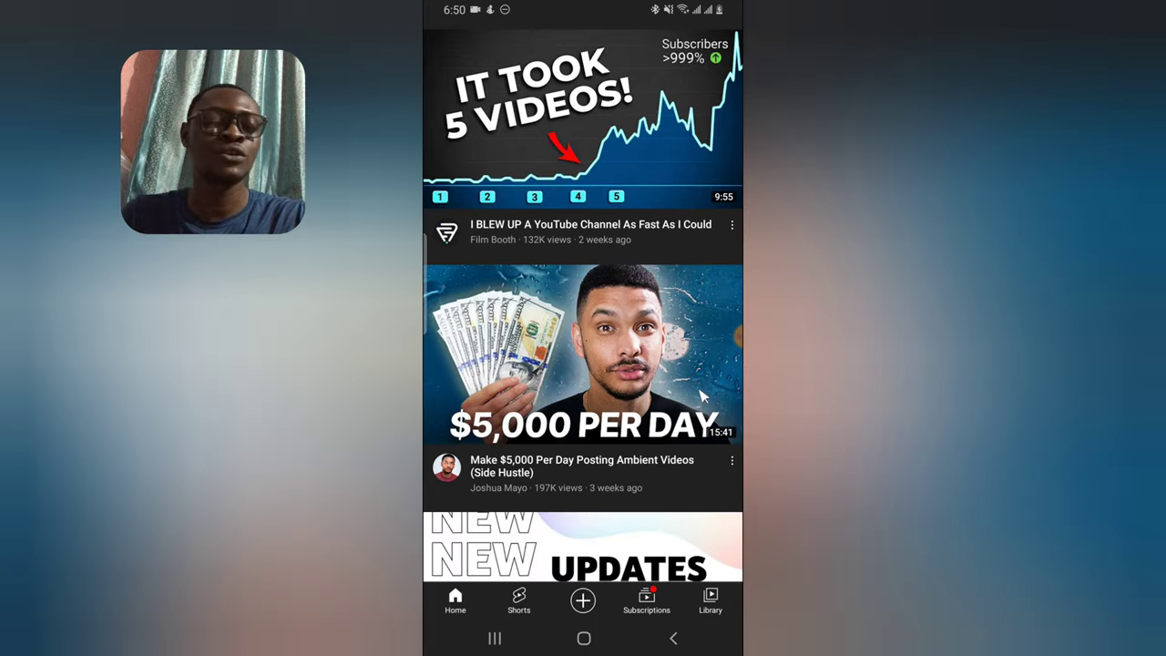
left_click(734, 463)
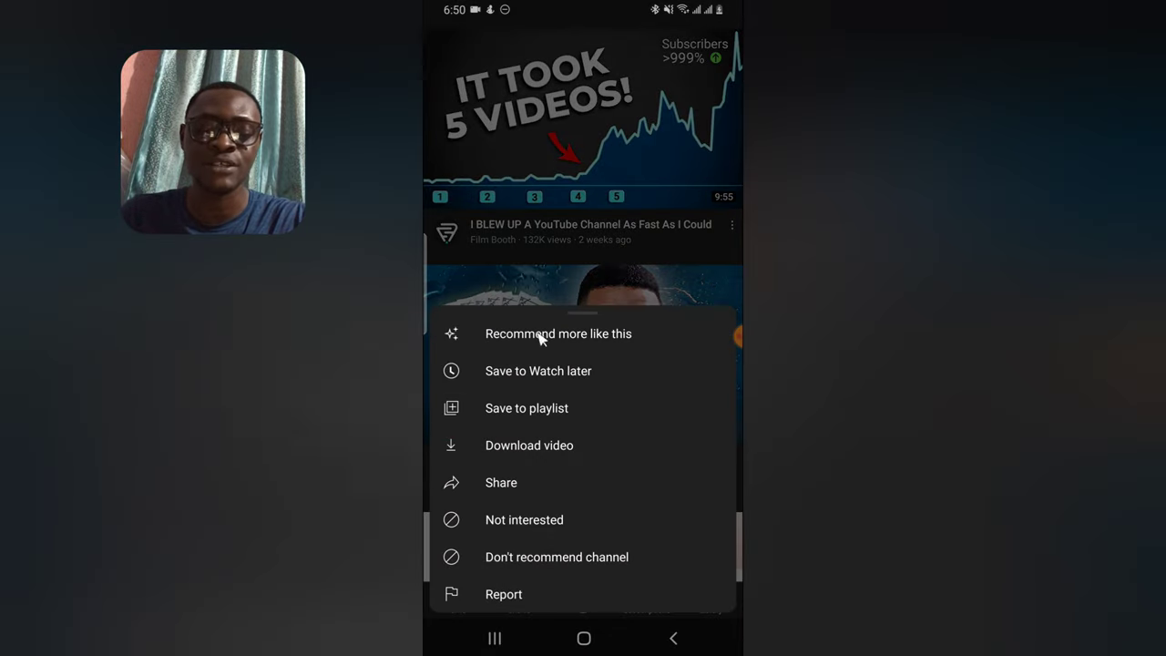
left_click(497, 411)
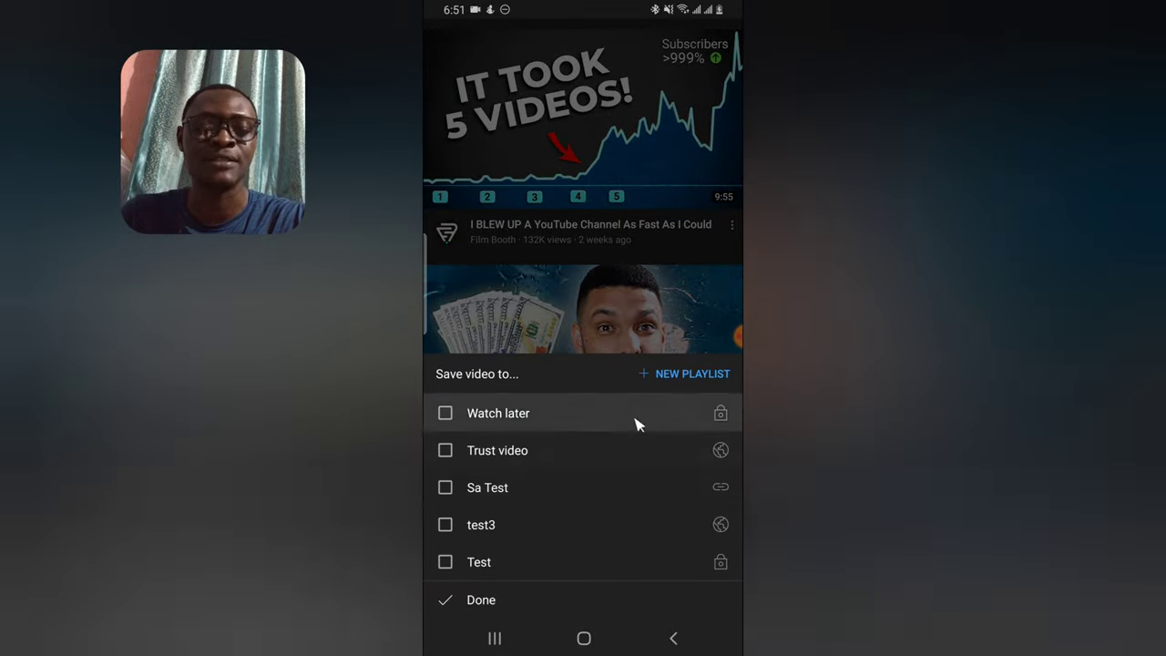
left_click(533, 452)
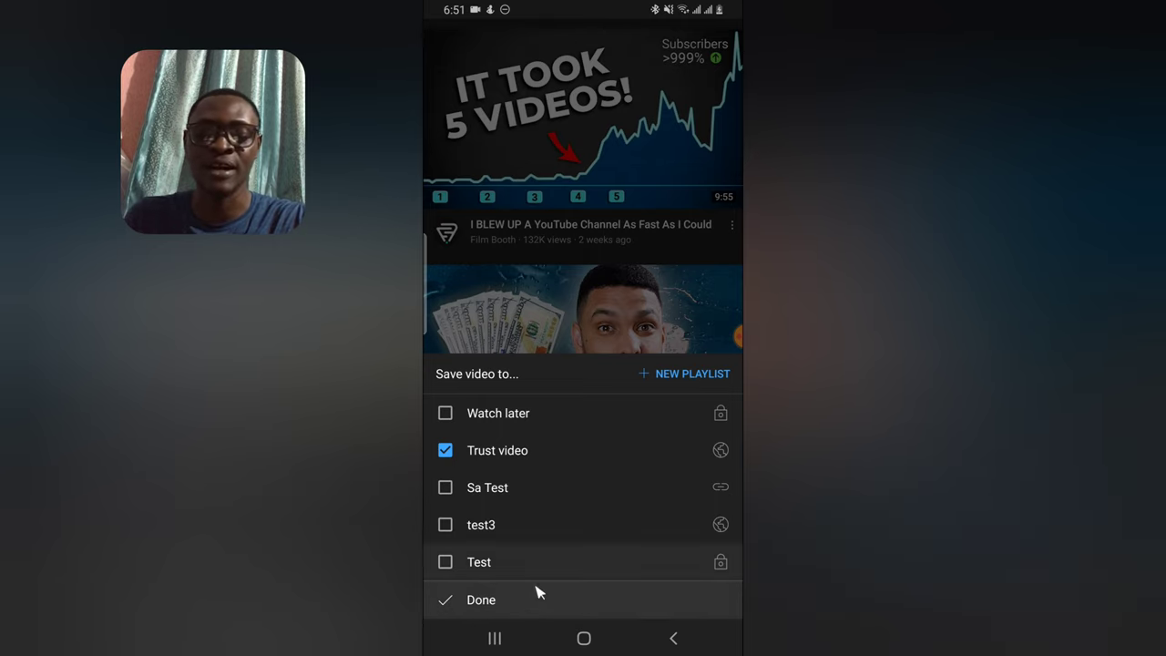
left_click(510, 605)
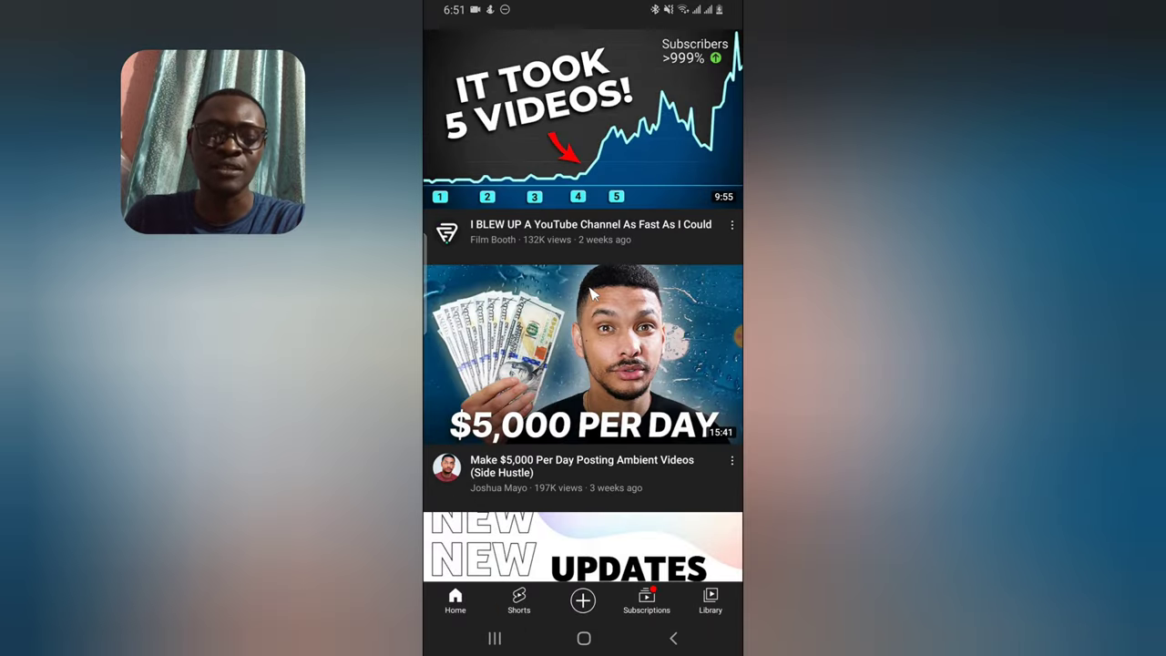
Save the Film Booth video to Trust video and remove it from Test.
scroll(593, 294, "up", 3)
left_click(731, 367)
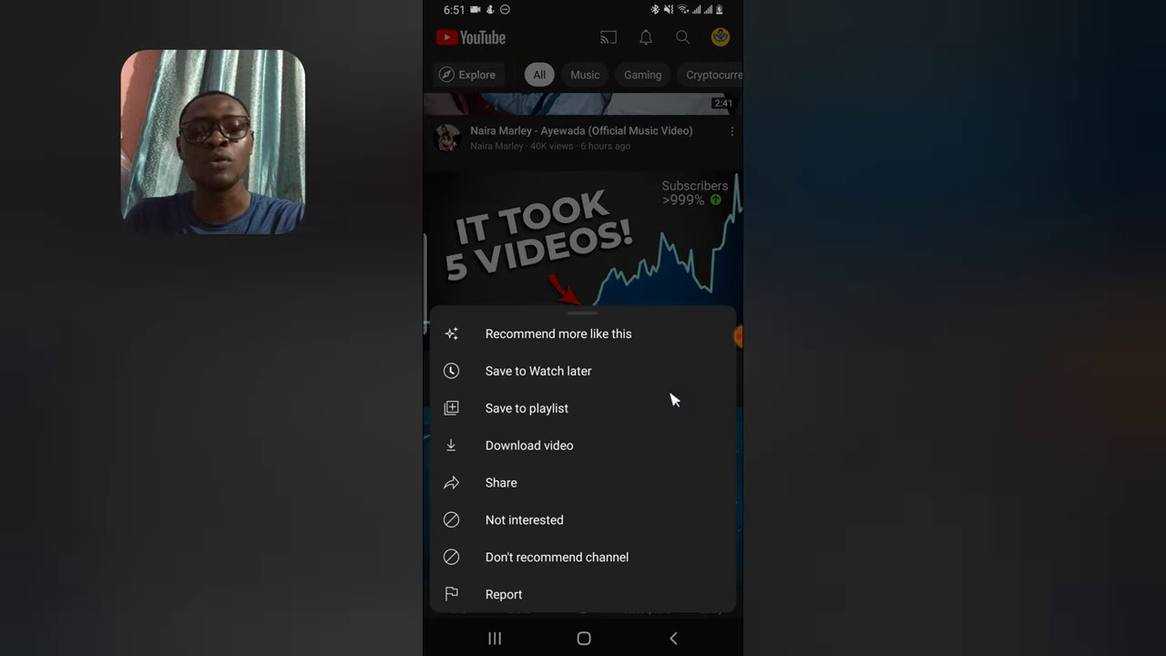
left_click(528, 409)
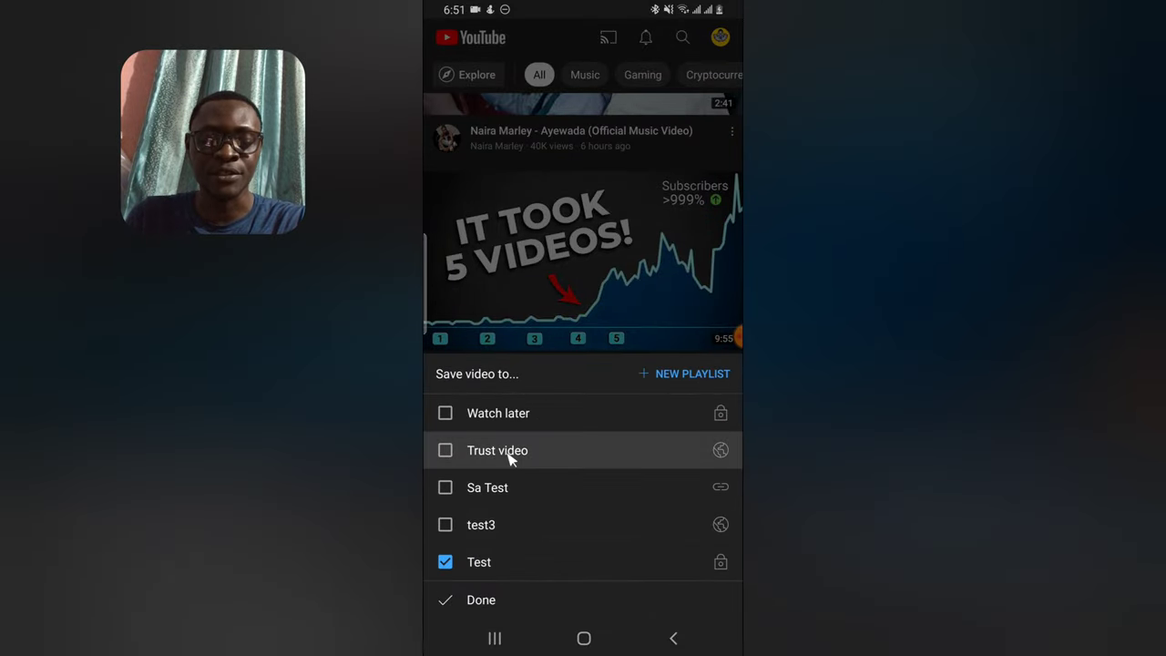
left_click(510, 451)
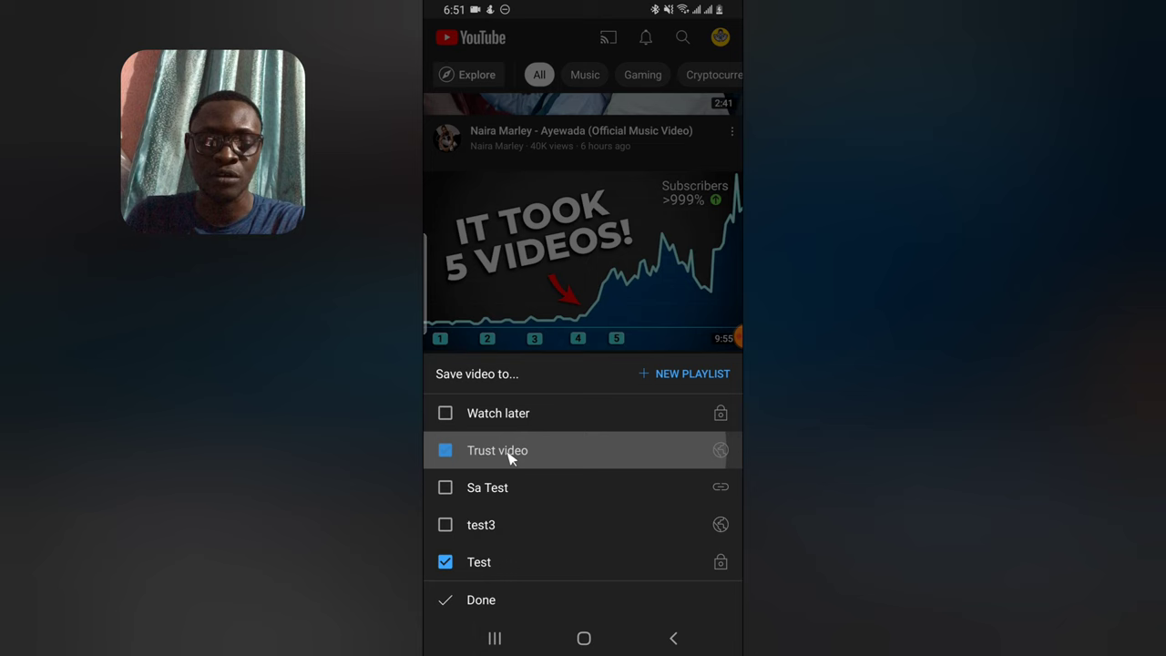
left_click(450, 565)
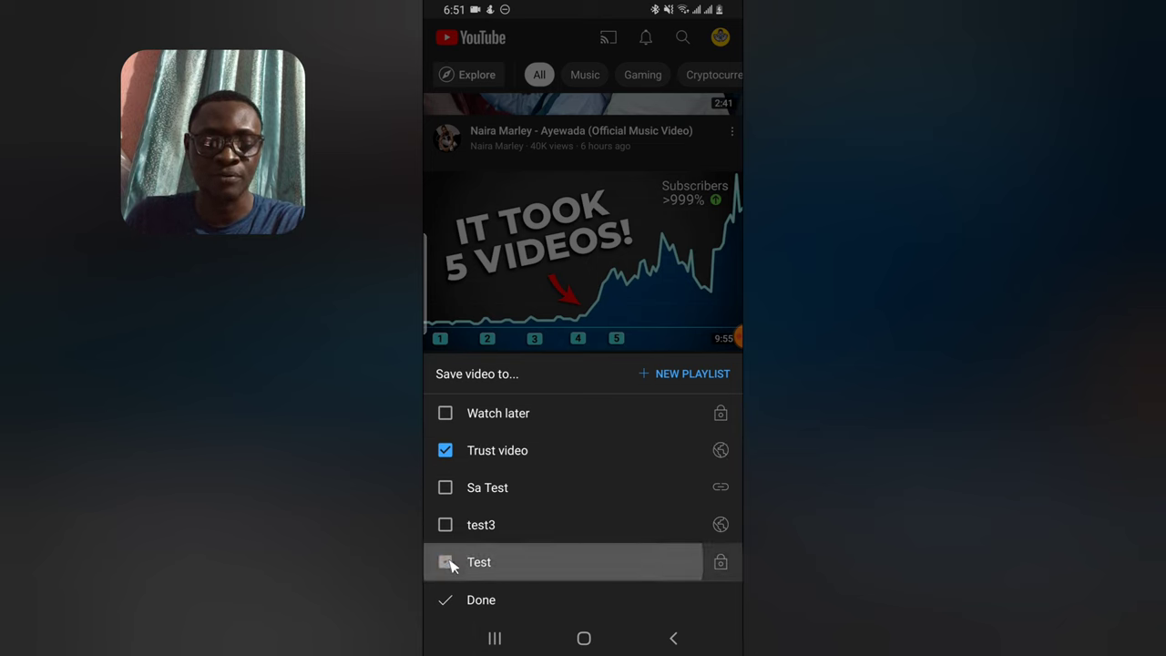
left_click(480, 600)
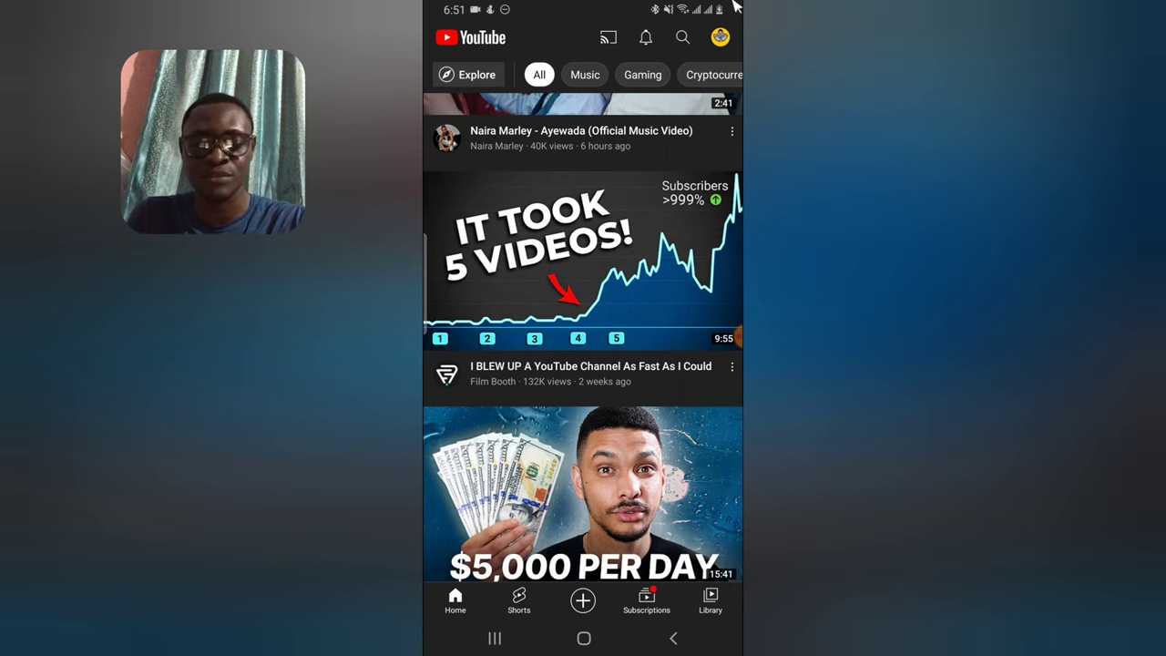
Open Trust video from the Library and check its Edit playlist settings: Public, 2 videos.
left_click(711, 603)
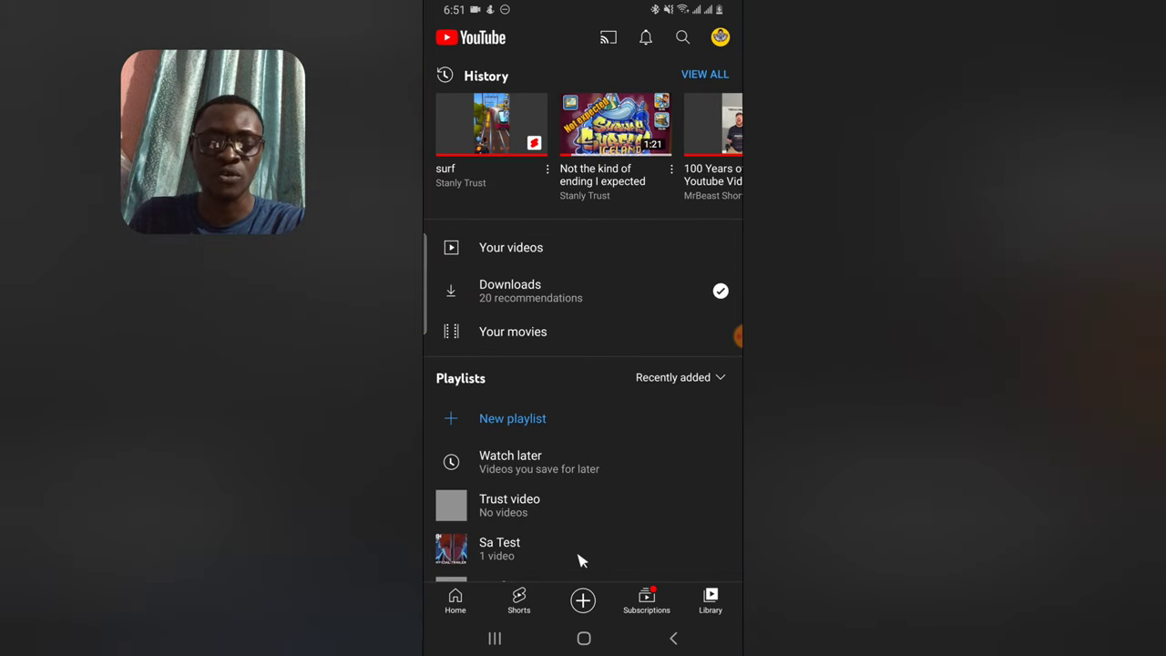
scroll(574, 498, "down", 1)
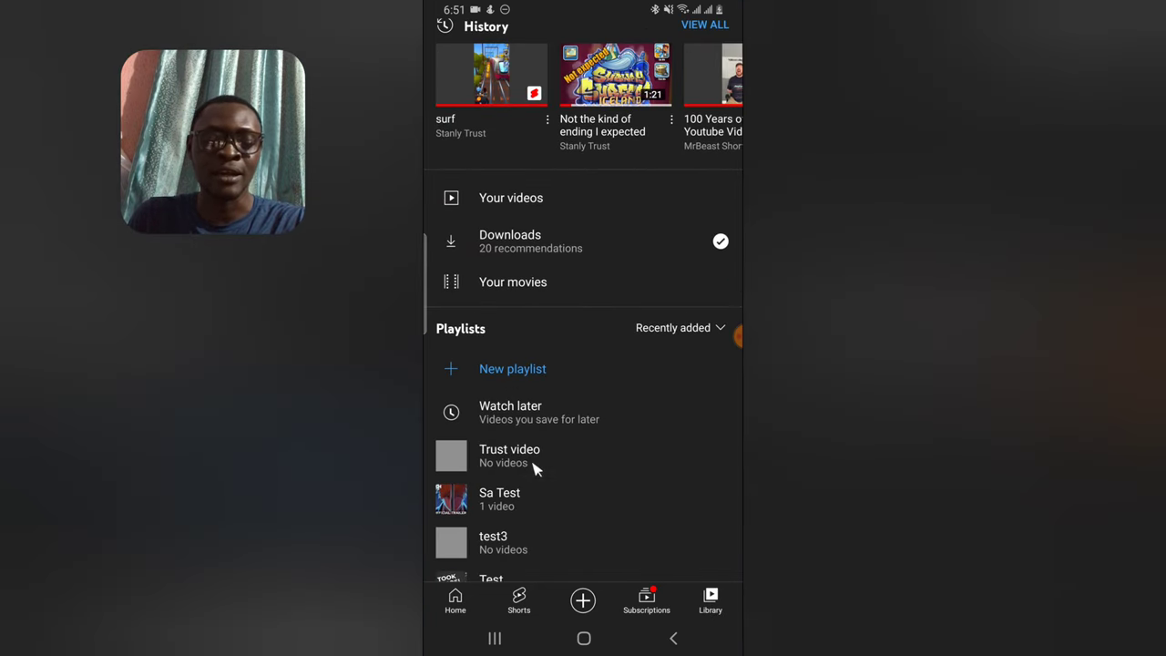
left_click(536, 468)
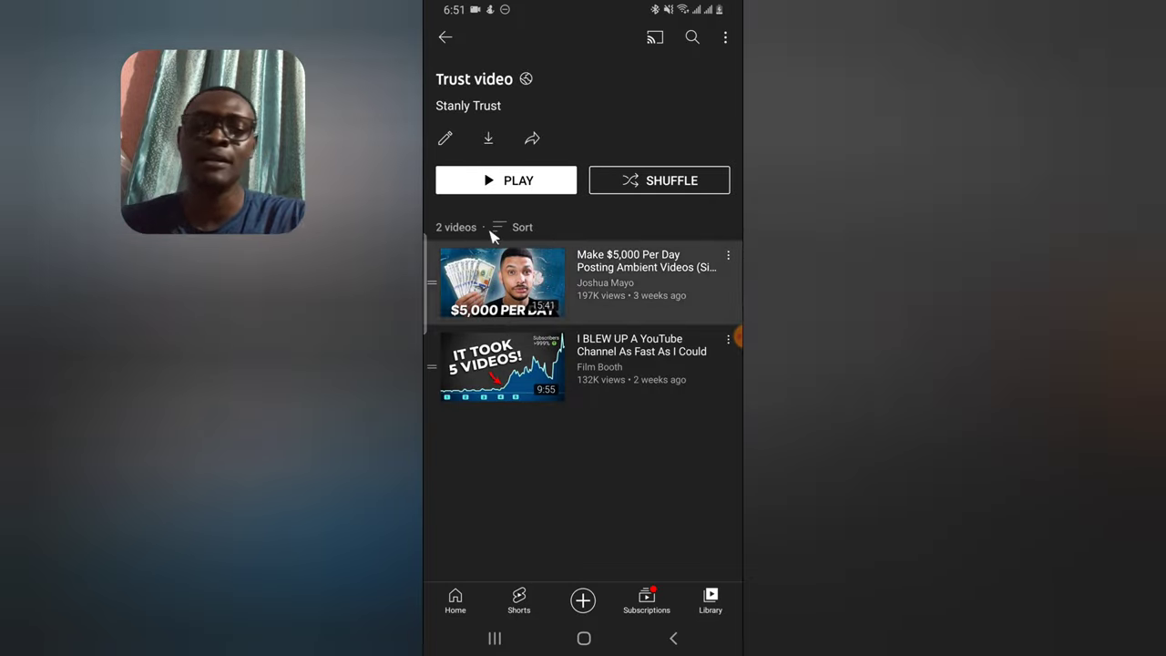
left_click(460, 146)
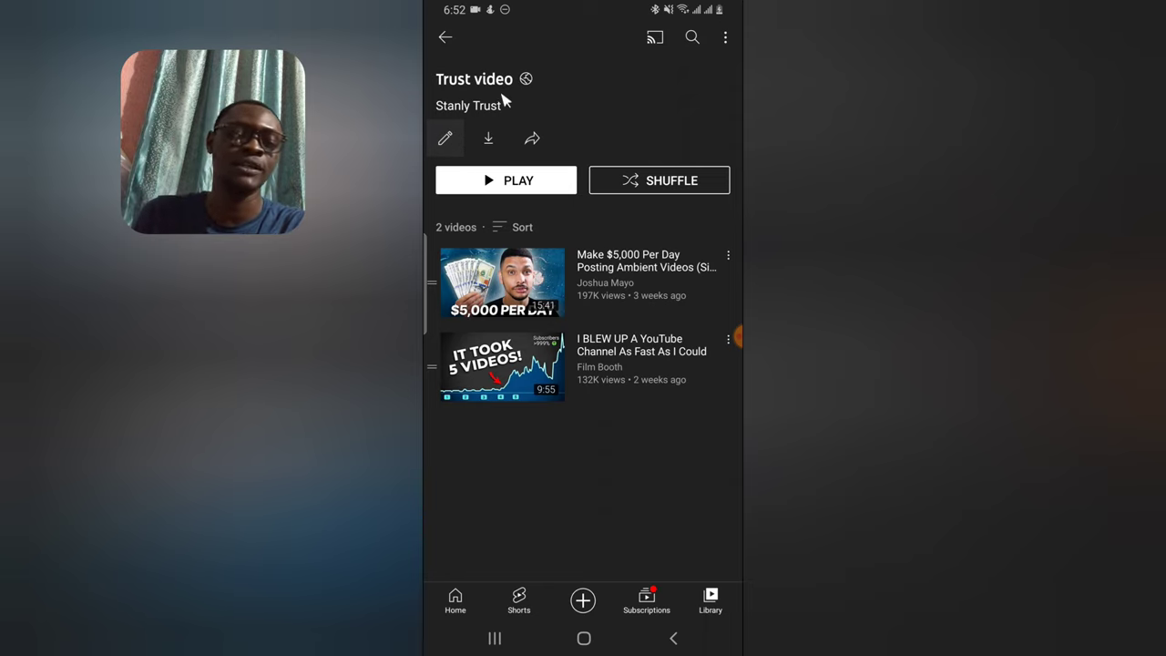
left_click(446, 141)
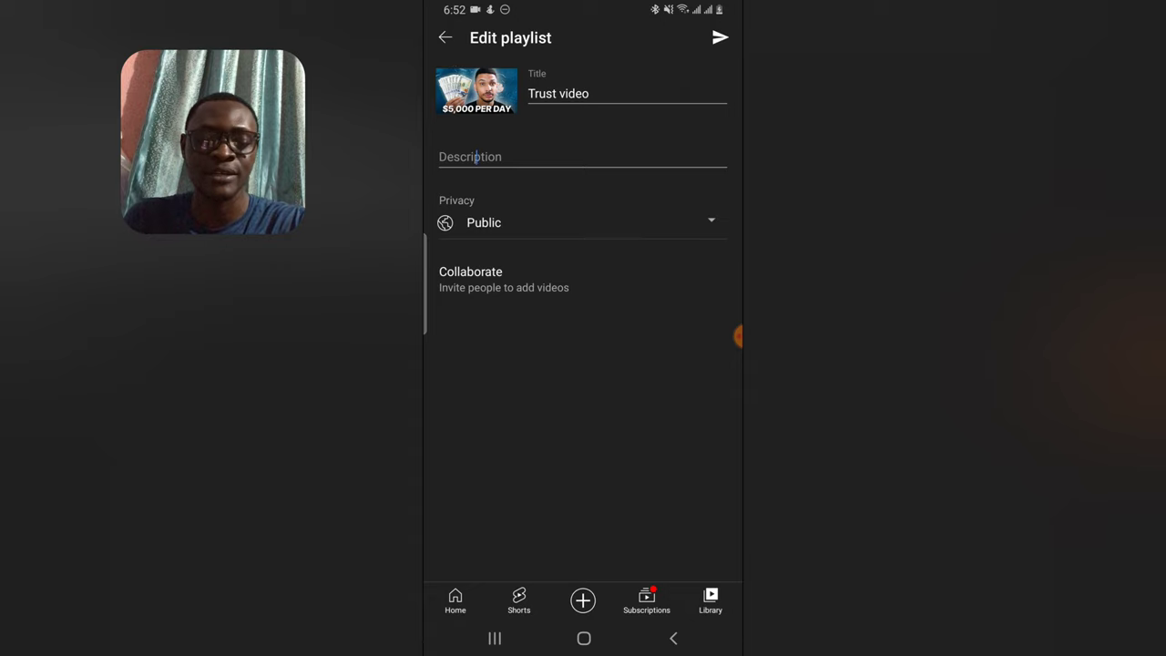
left_click(445, 43)
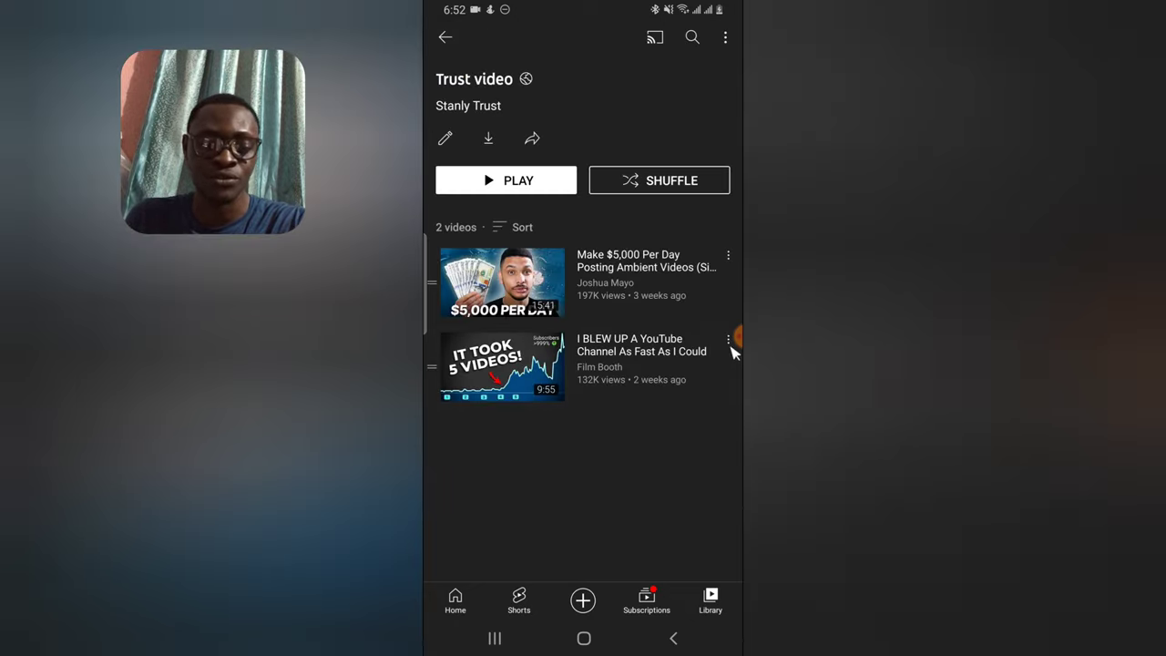
Remove the $5,000-per-day video from Trust video and return to the Library.
left_click(643, 383)
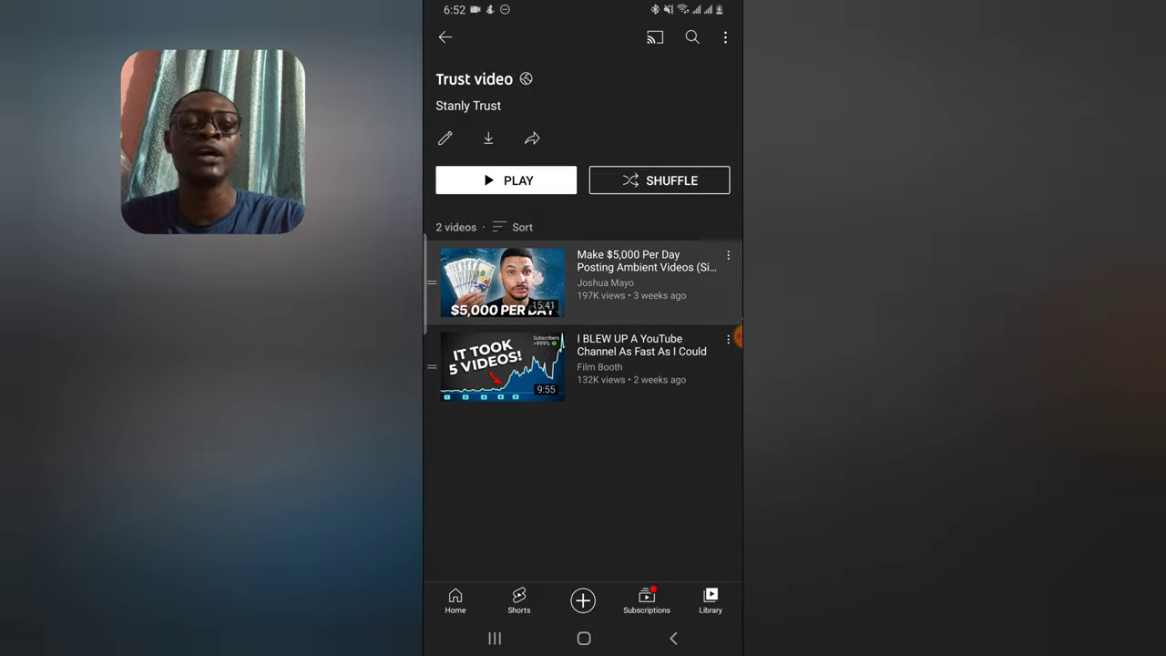
left_click(728, 257)
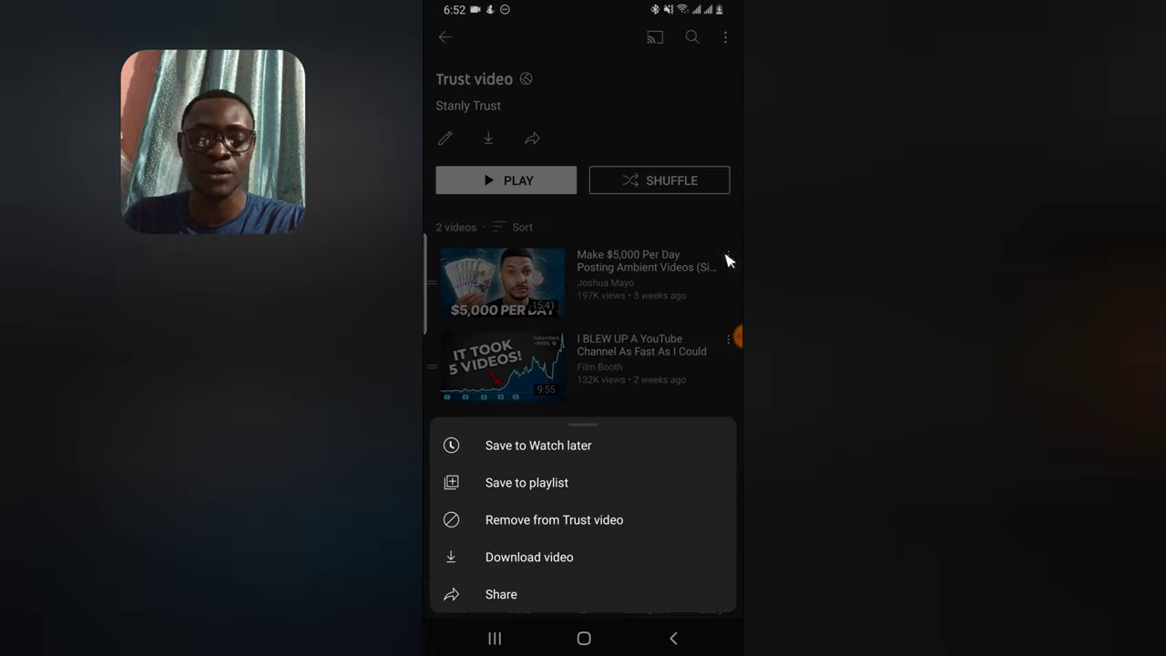
left_click(564, 524)
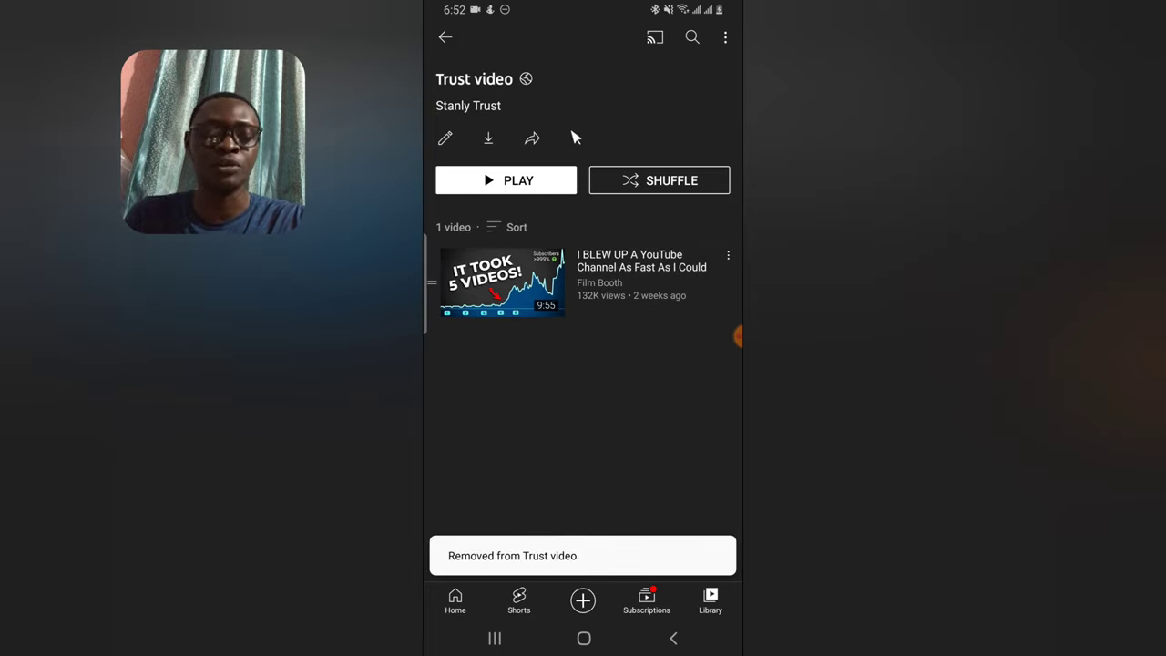
left_click(445, 38)
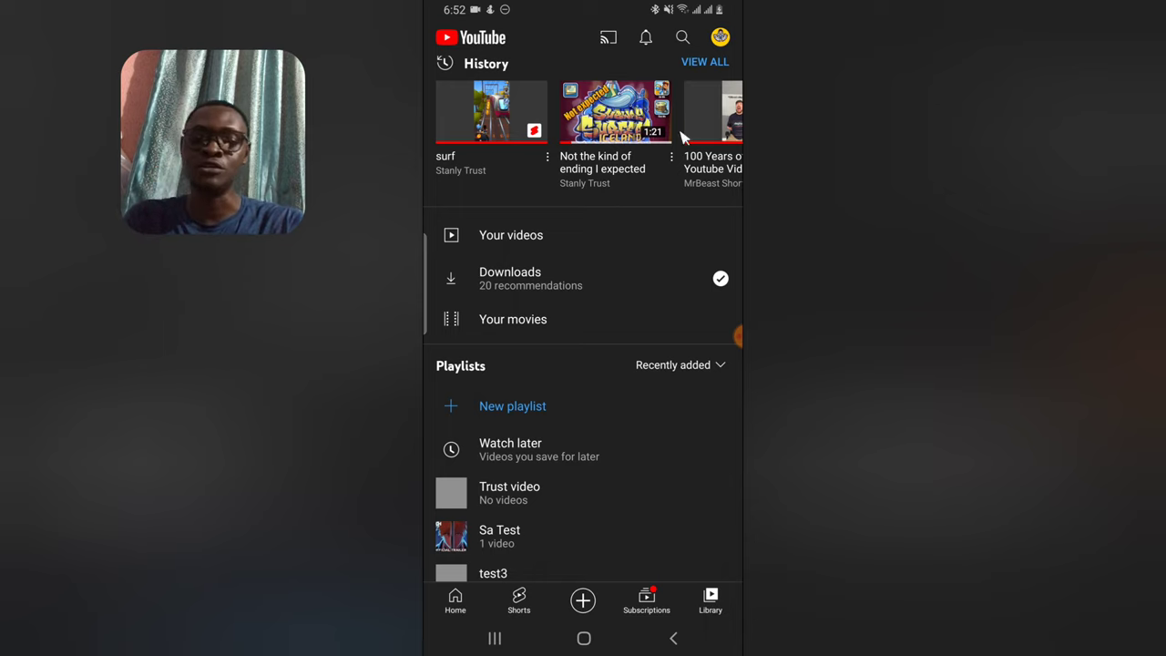
From your channel's uploads, save 'Not the kind of ending I expected' to Trust video.
left_click(719, 39)
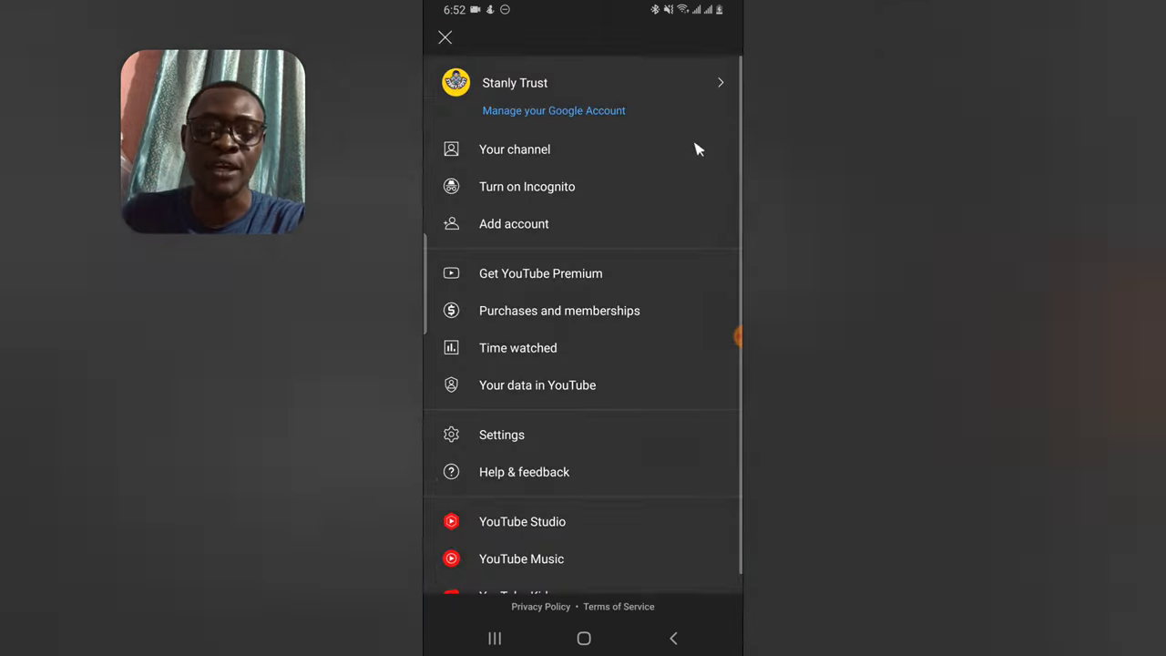
left_click(536, 151)
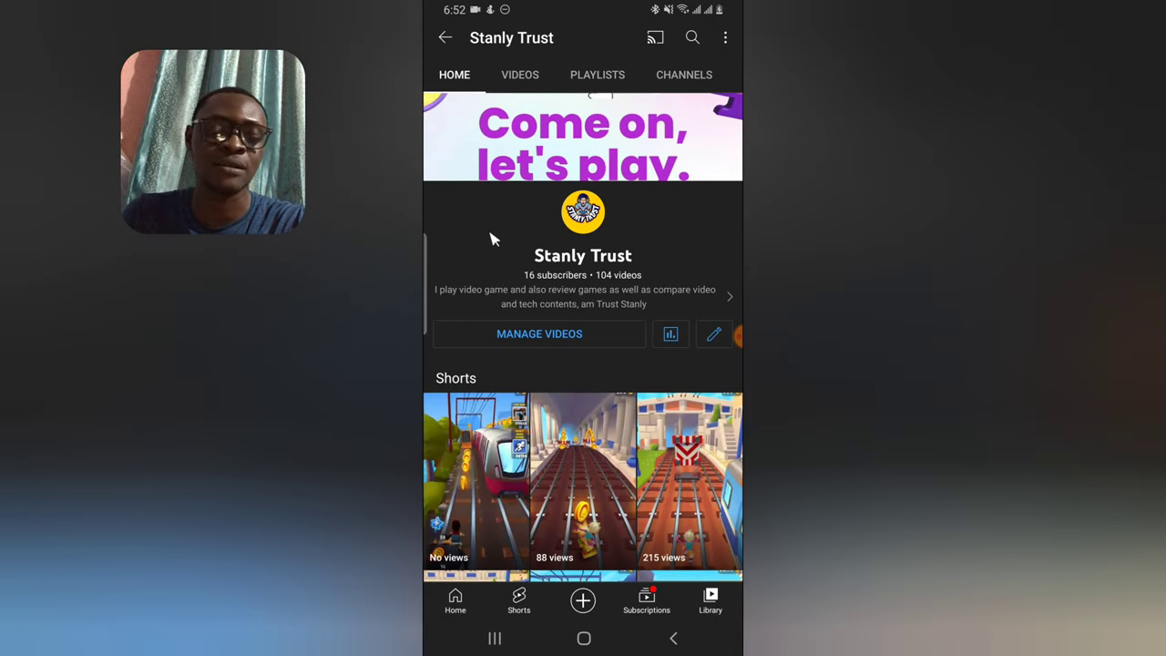
scroll(515, 419, "down", 3)
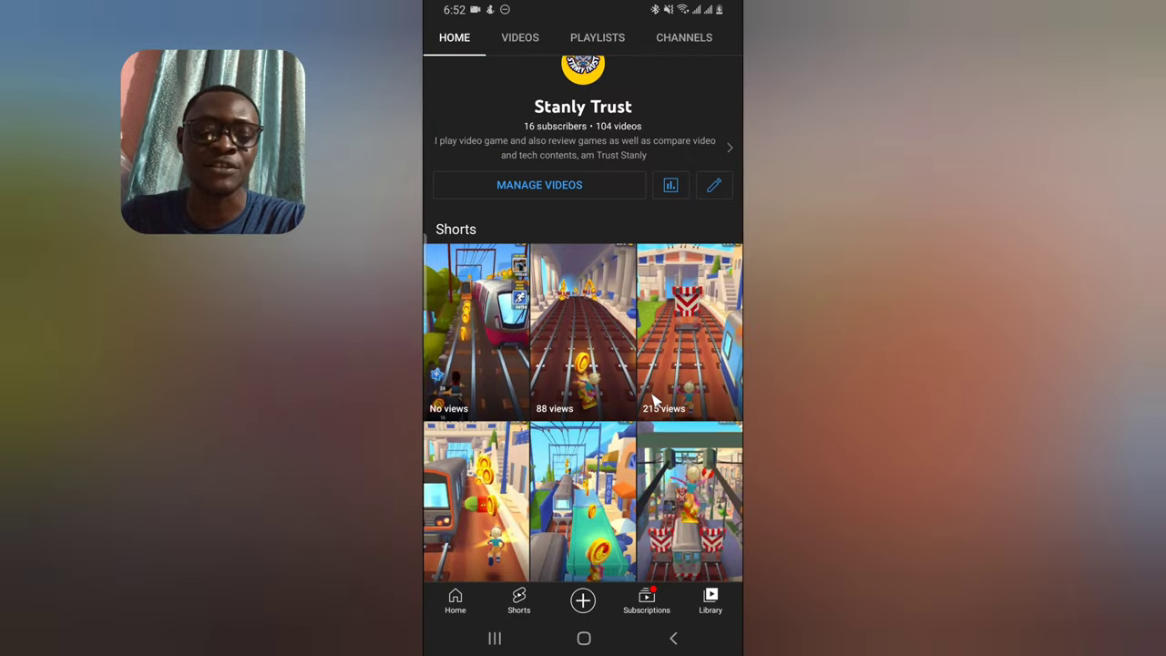
scroll(671, 404, "down", 15)
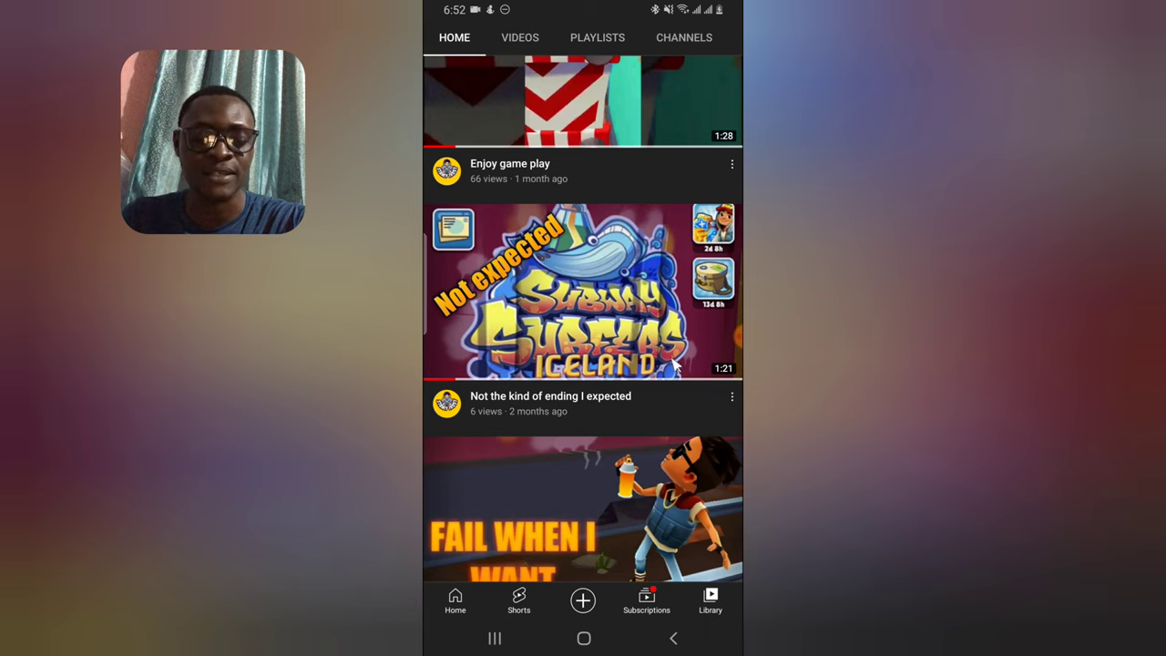
left_click(732, 397)
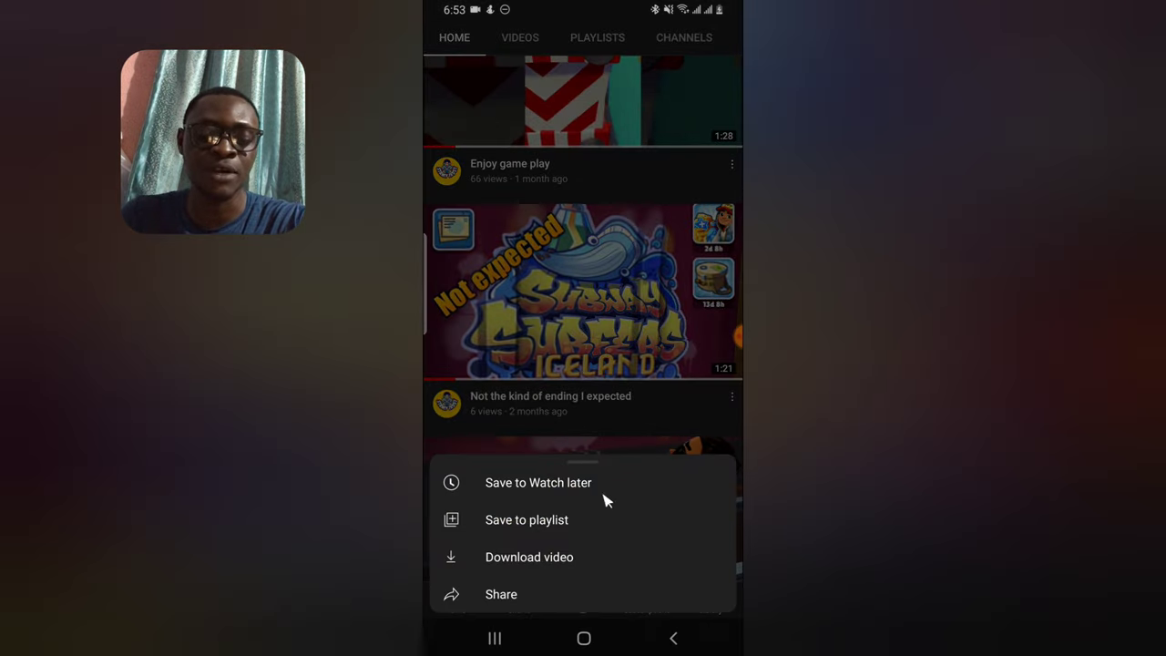
left_click(542, 526)
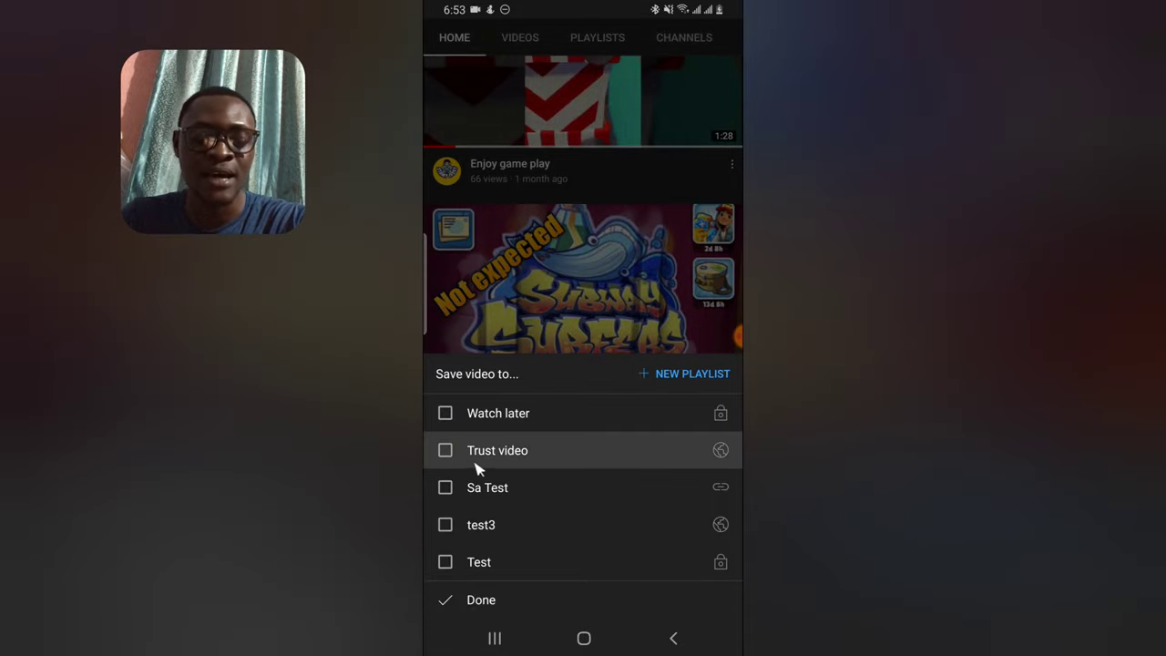
left_click(474, 463)
left_click(498, 615)
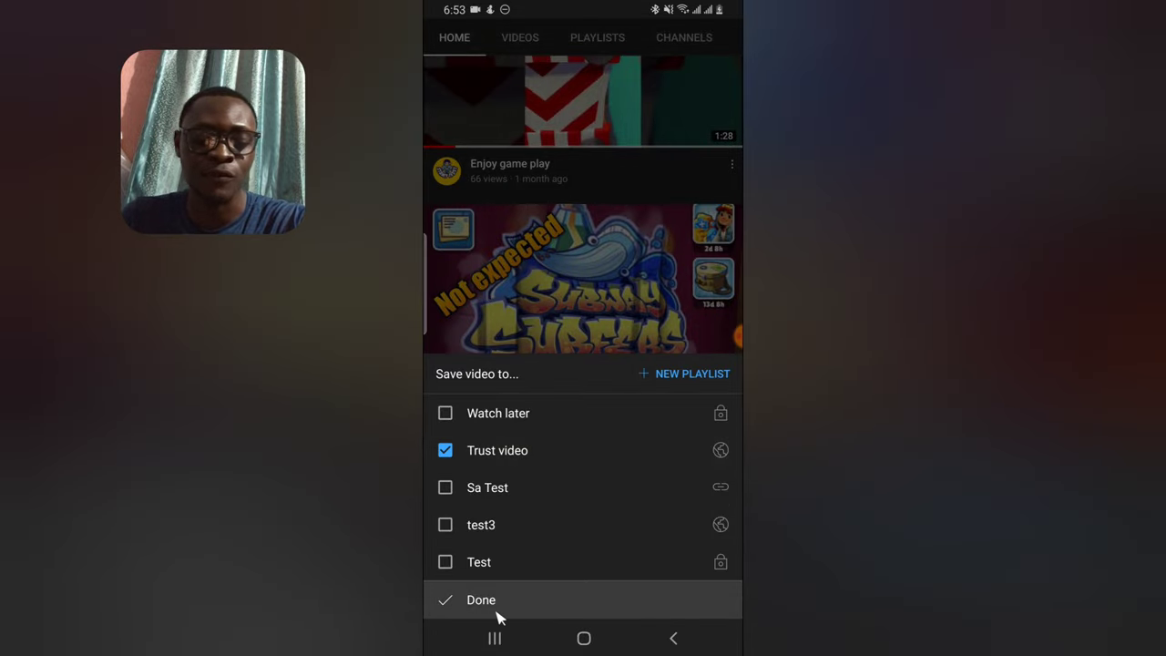
scroll(623, 311, "up", 5)
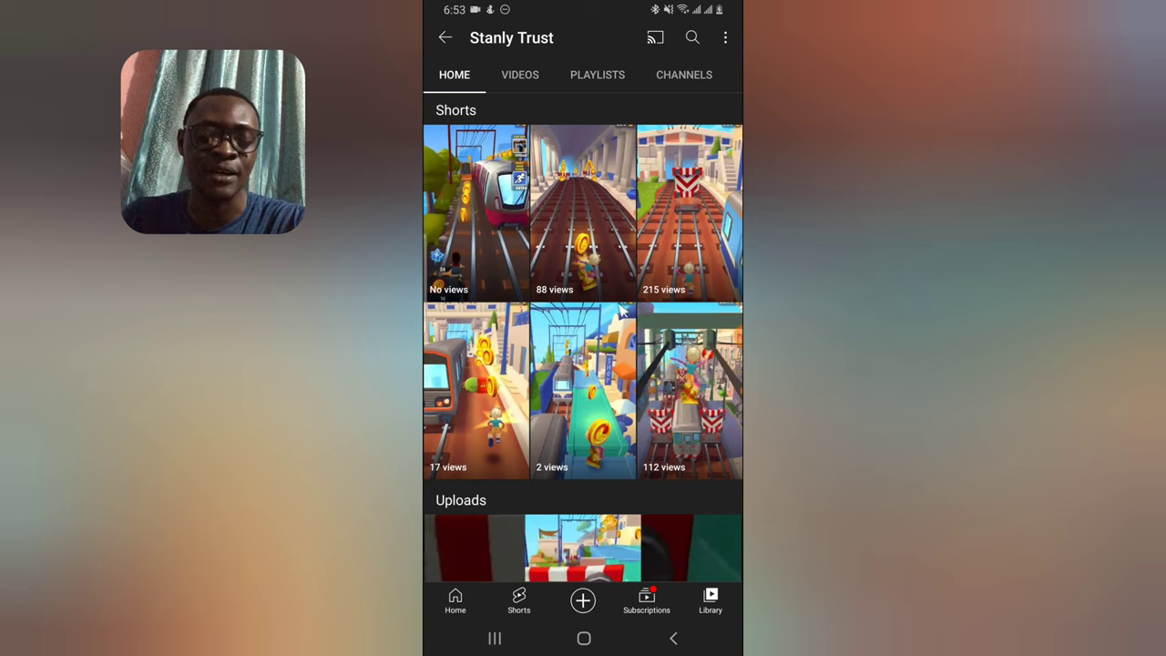
scroll(453, 265, "up", 3)
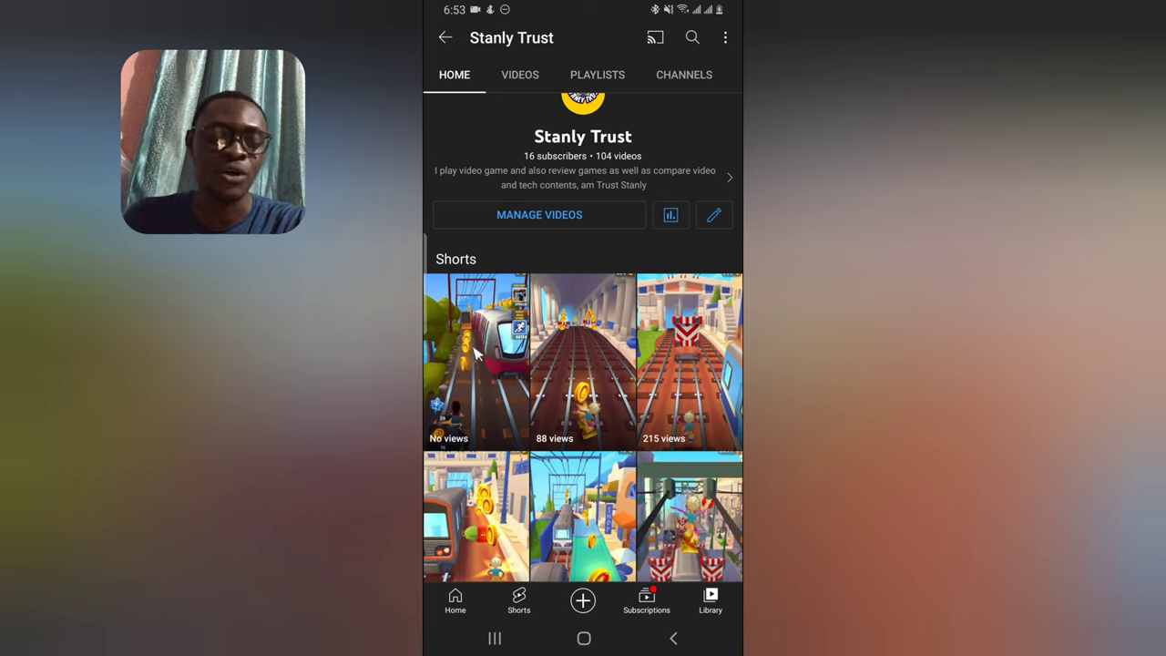
left_click(706, 287)
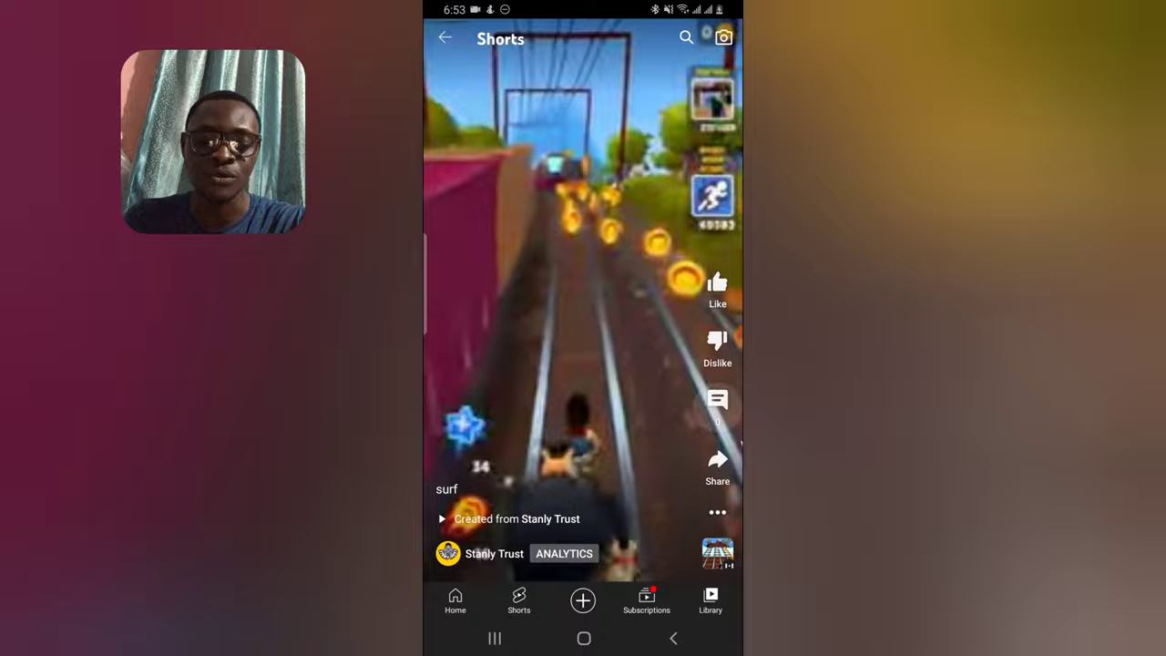
Check the surf short's empty comments and options menu, then pause it.
left_click(716, 400)
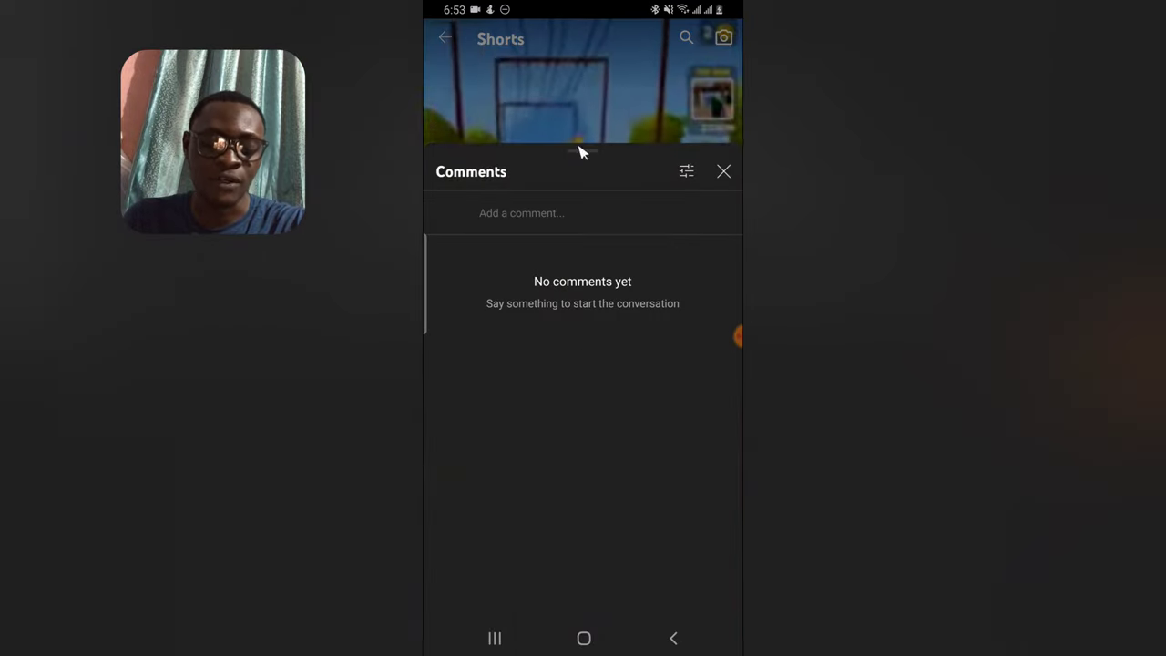
left_click(569, 109)
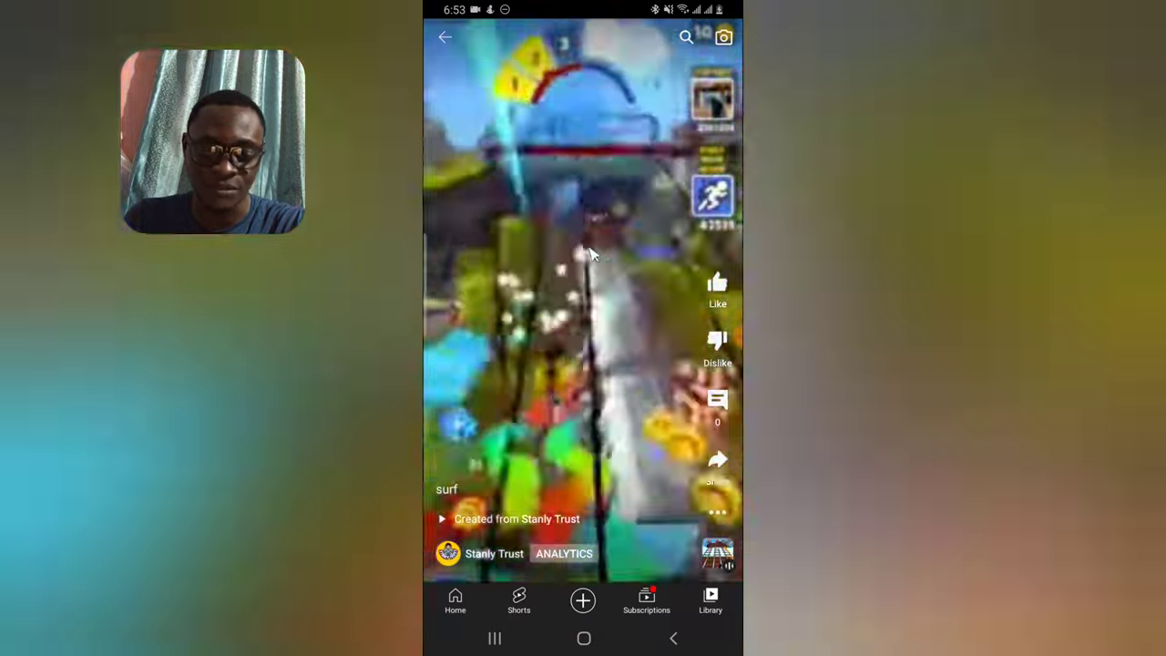
left_click(583, 298)
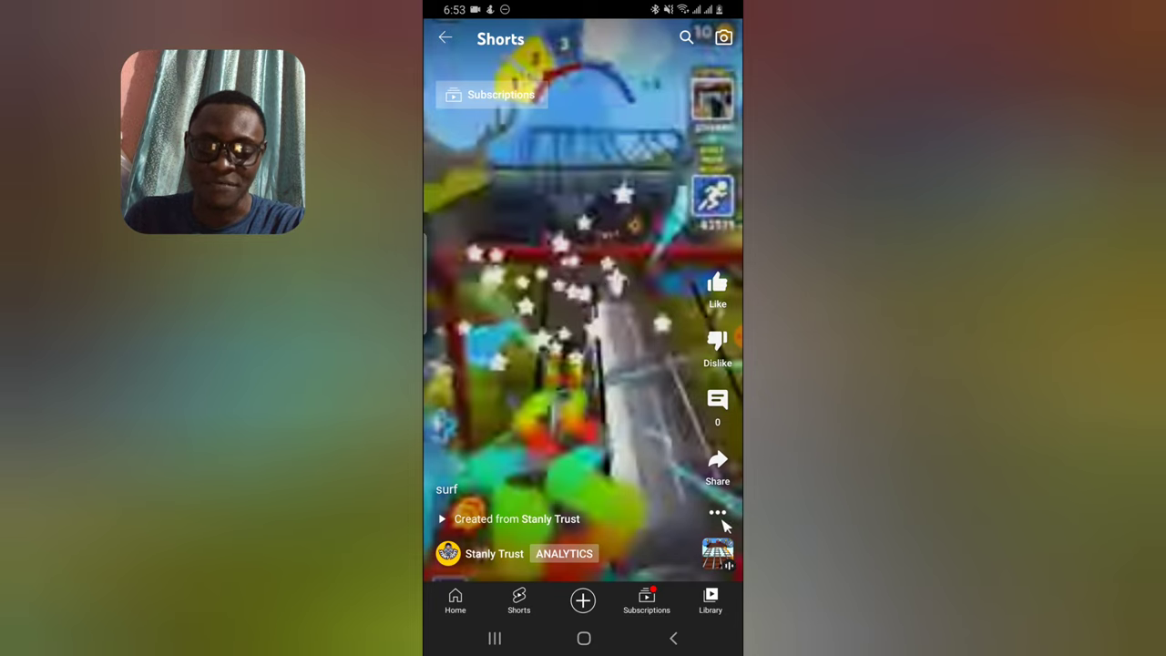
left_click(718, 515)
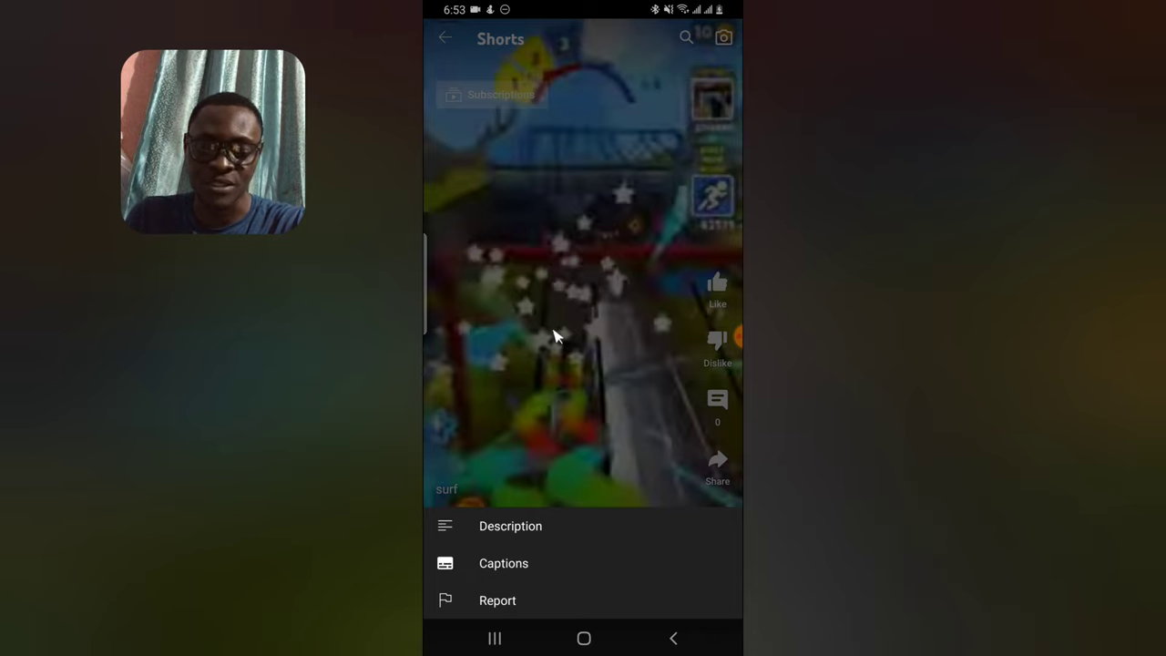
left_click(592, 351)
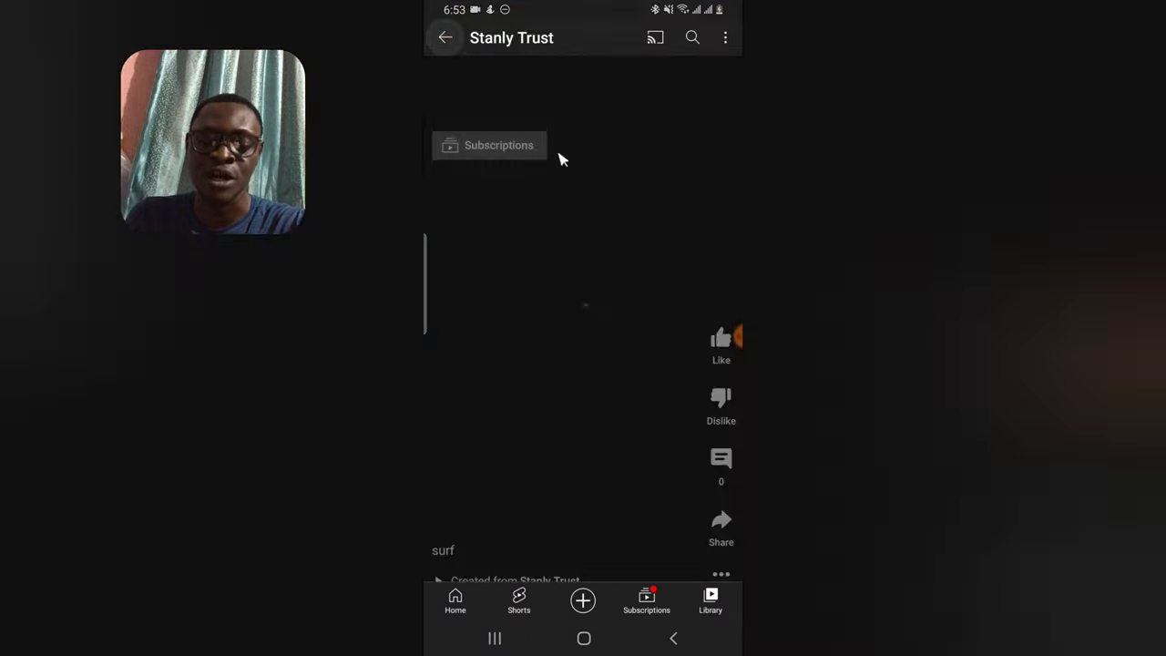
Return to the channel page, exit YouTube and launch the Google Play Store.
left_click(439, 40)
left_click(584, 638)
left_click(625, 580)
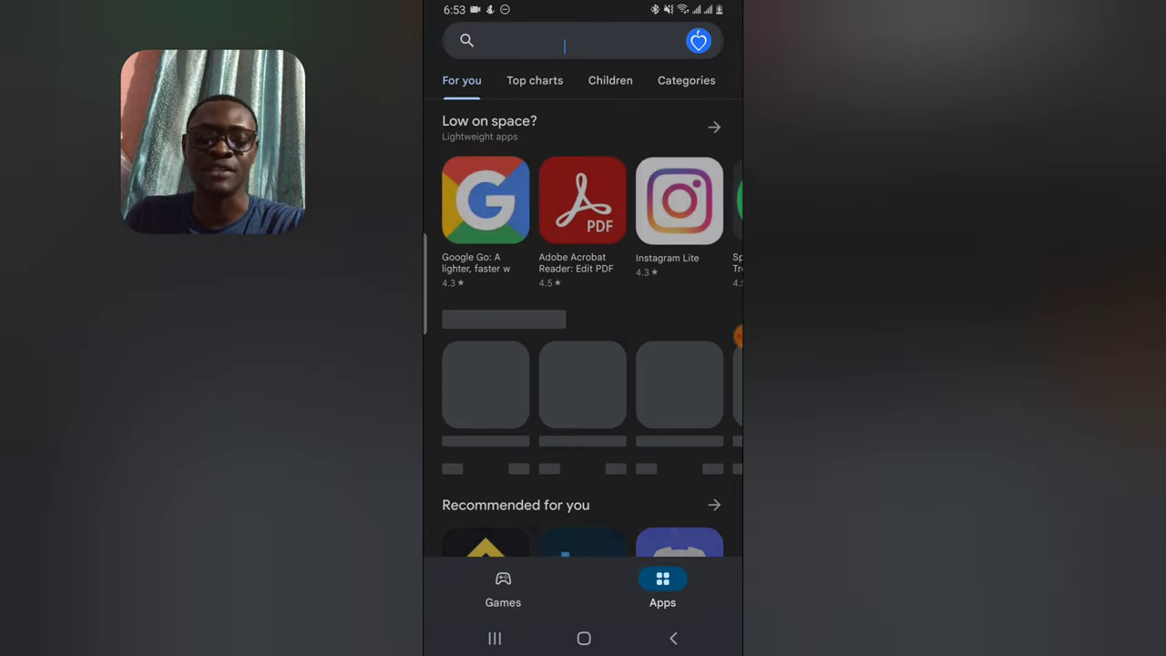
Search the Play Store for 'studio youtube', view the YouTube Studio app page, then go home.
left_click(567, 46)
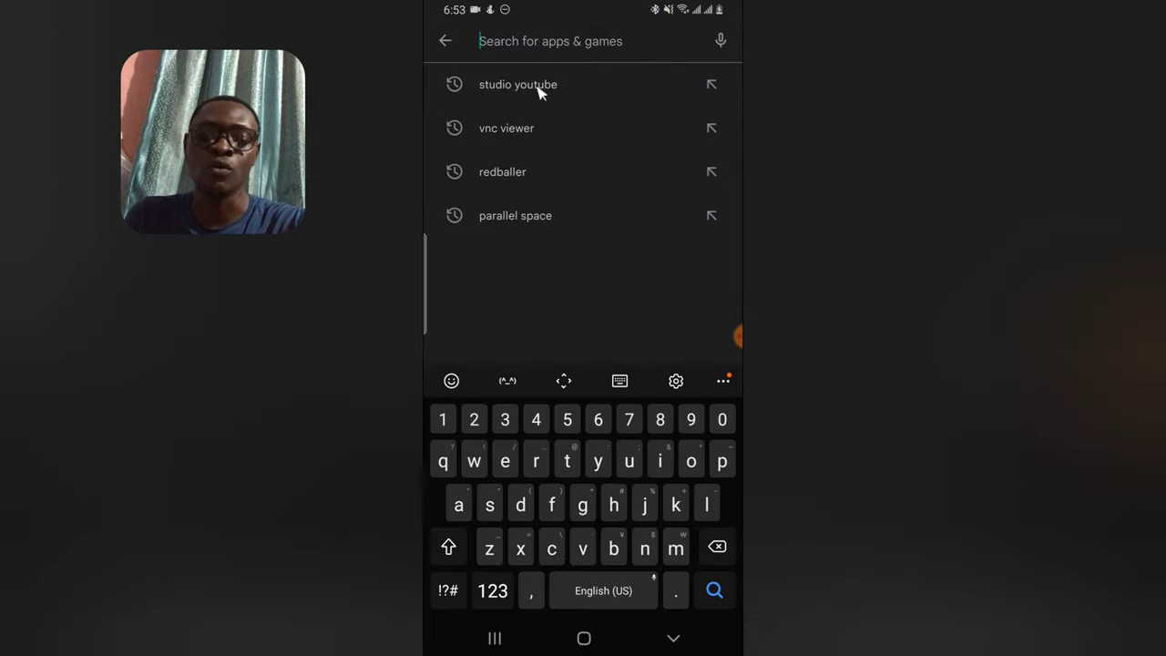
left_click(517, 85)
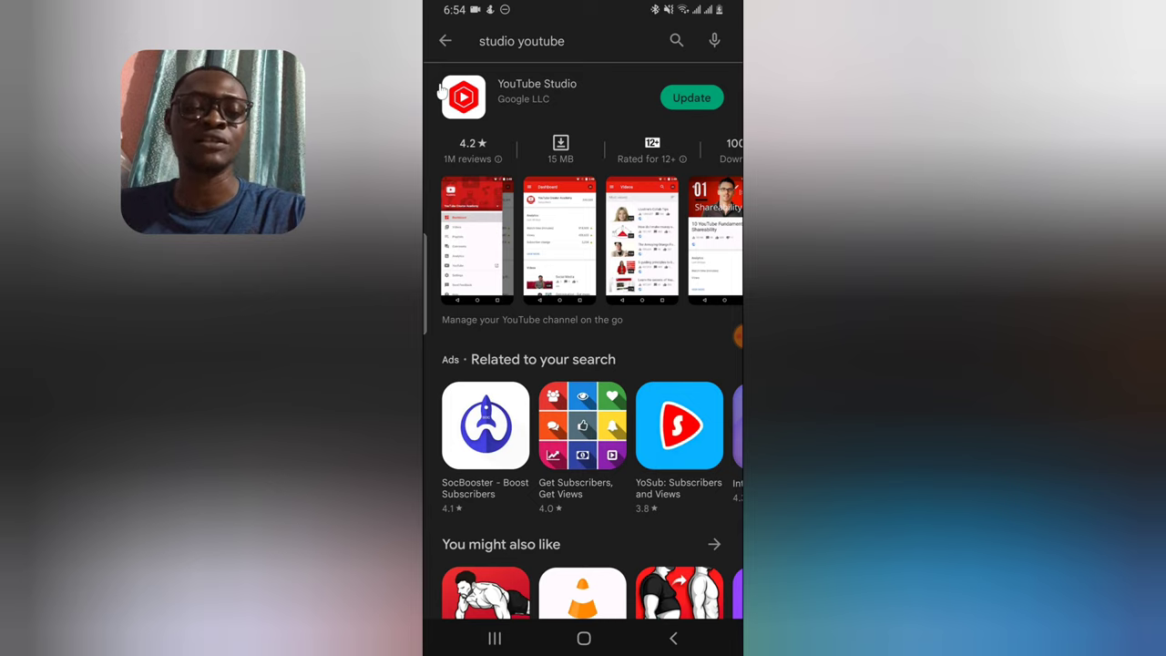
left_click(517, 89)
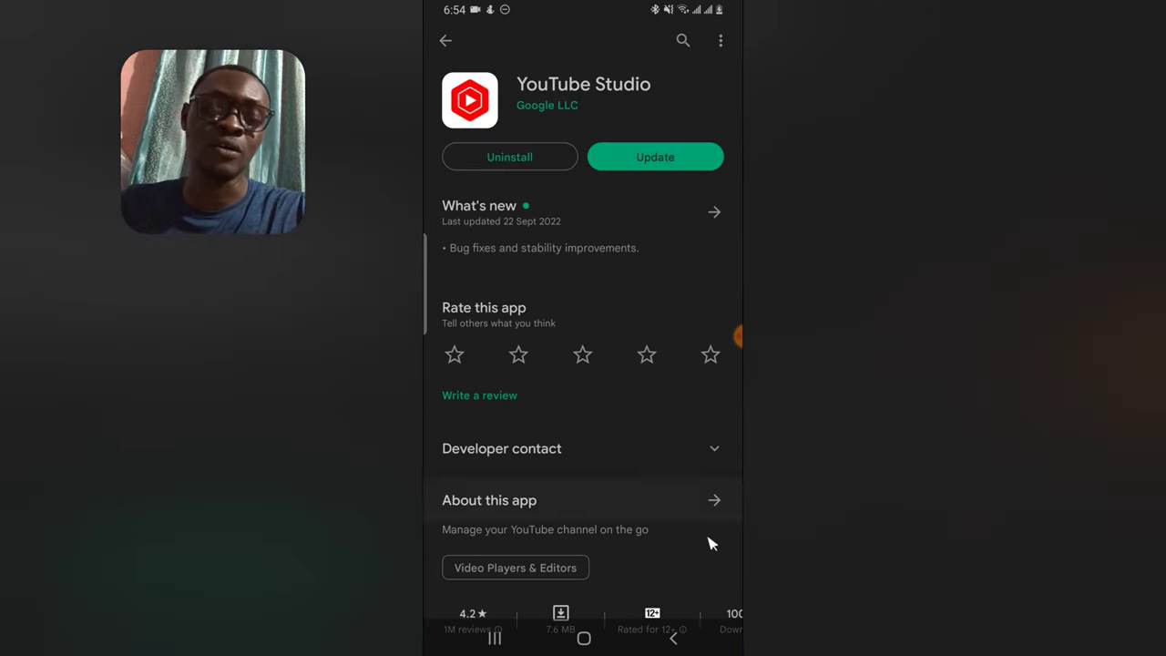
left_click(575, 643)
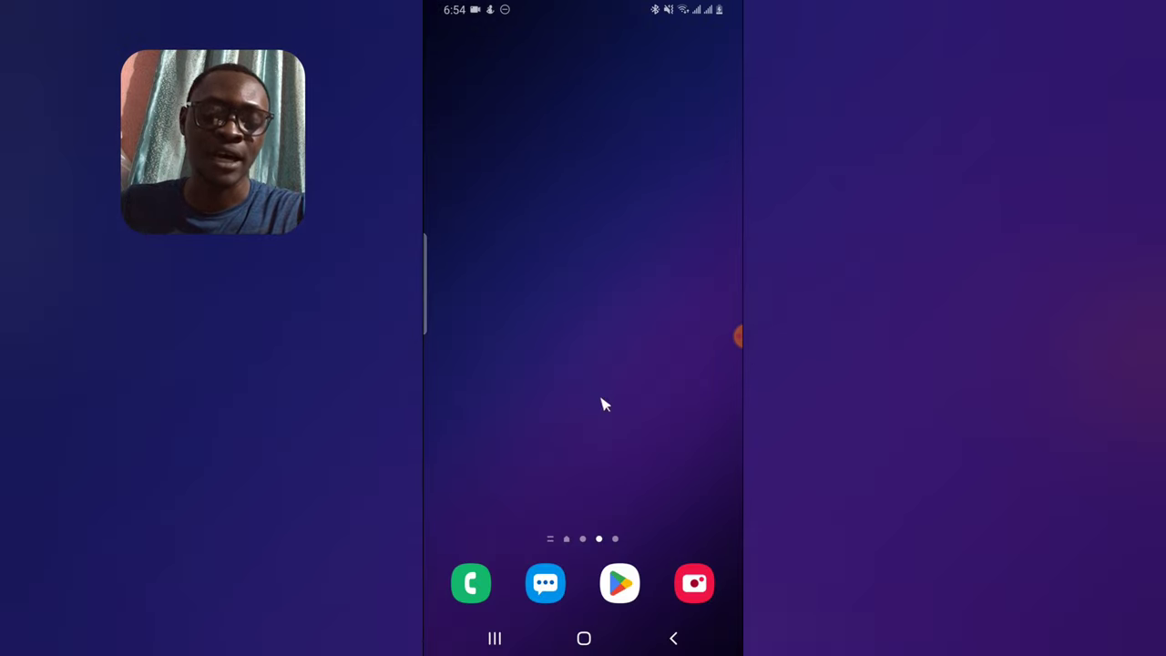
Launch YT Studio from the app drawer and show its Content tab with three videos.
left_click_drag(601, 404, 597, 187)
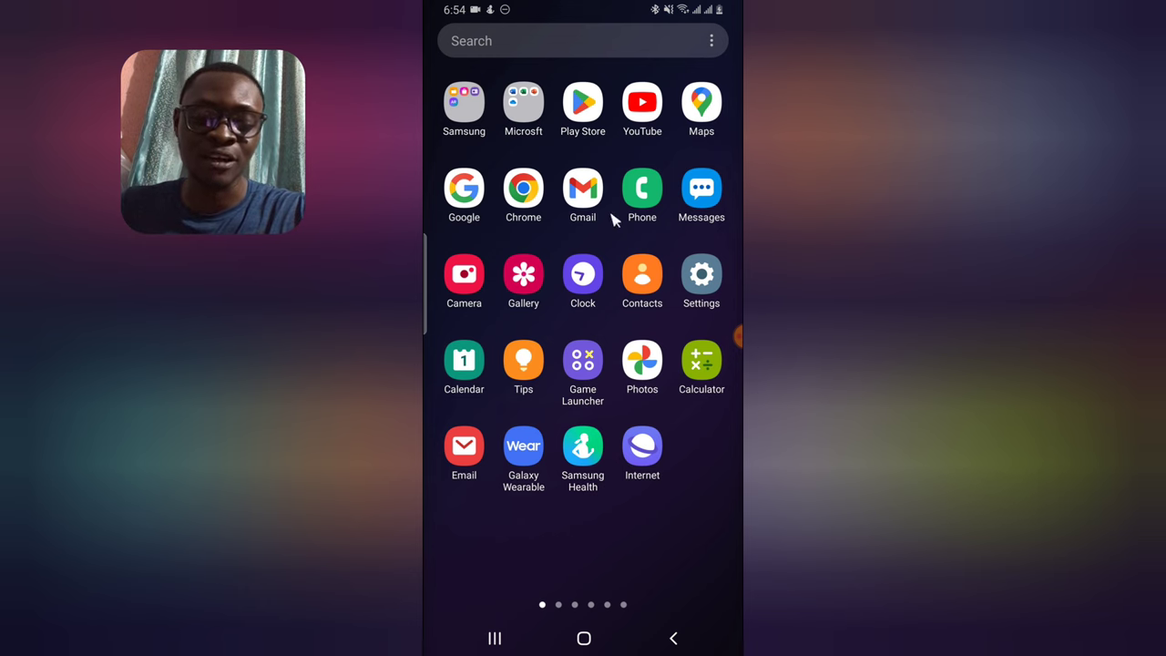
scroll(649, 217, "down", 1)
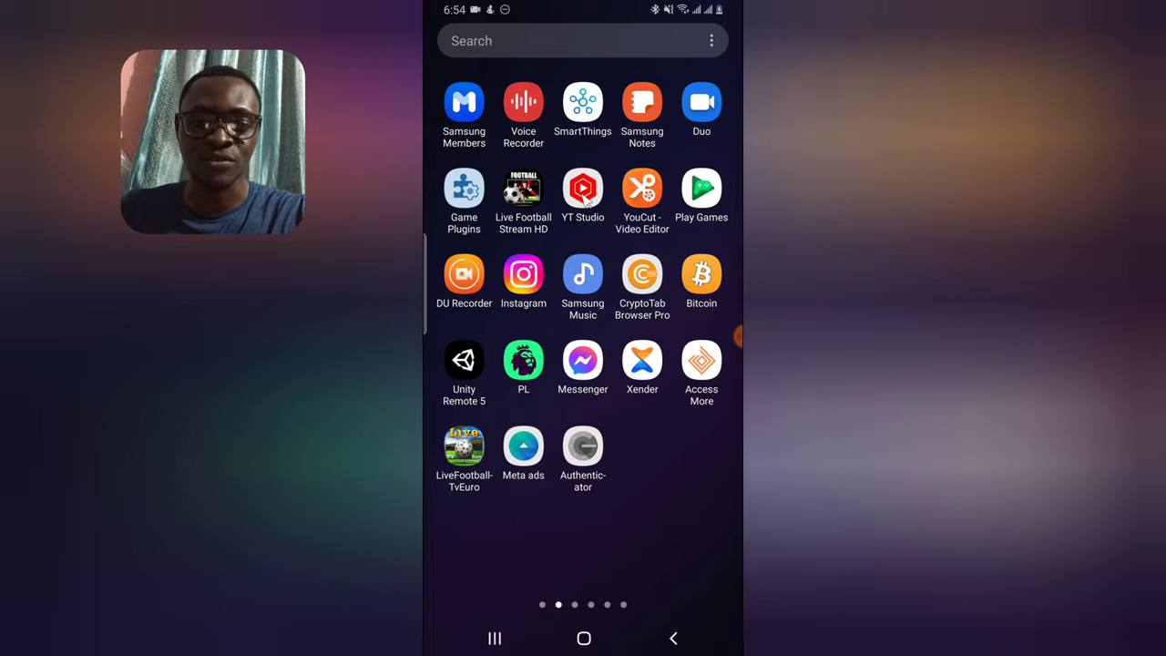
left_click(583, 191)
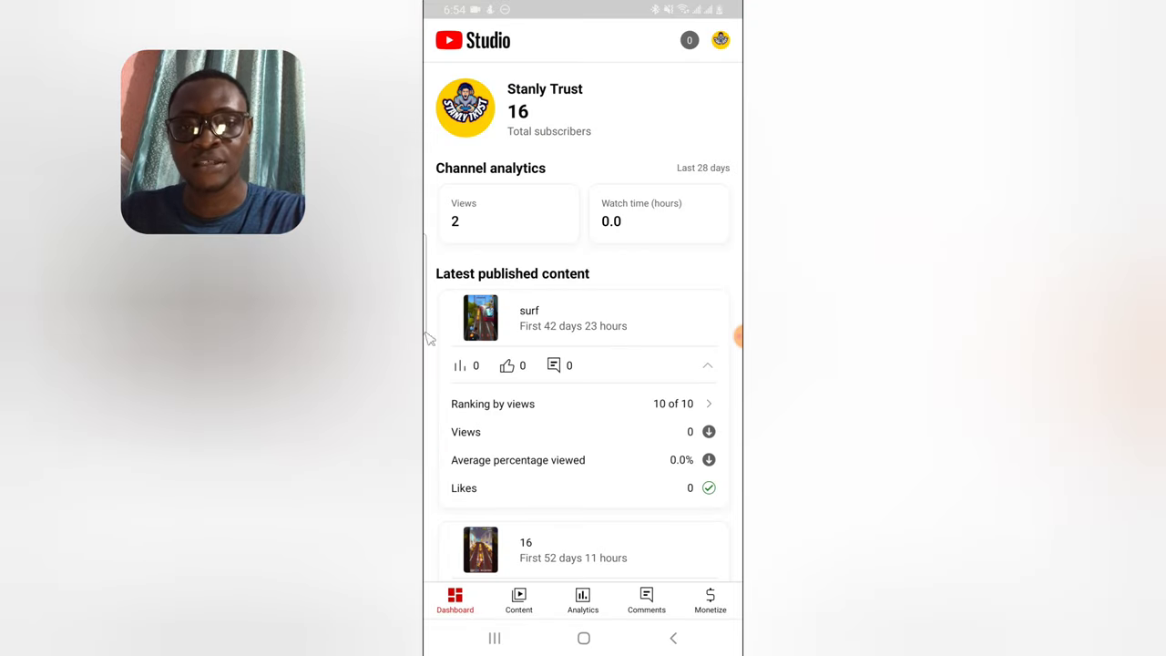
scroll(533, 462, "down", 1)
left_click(525, 612)
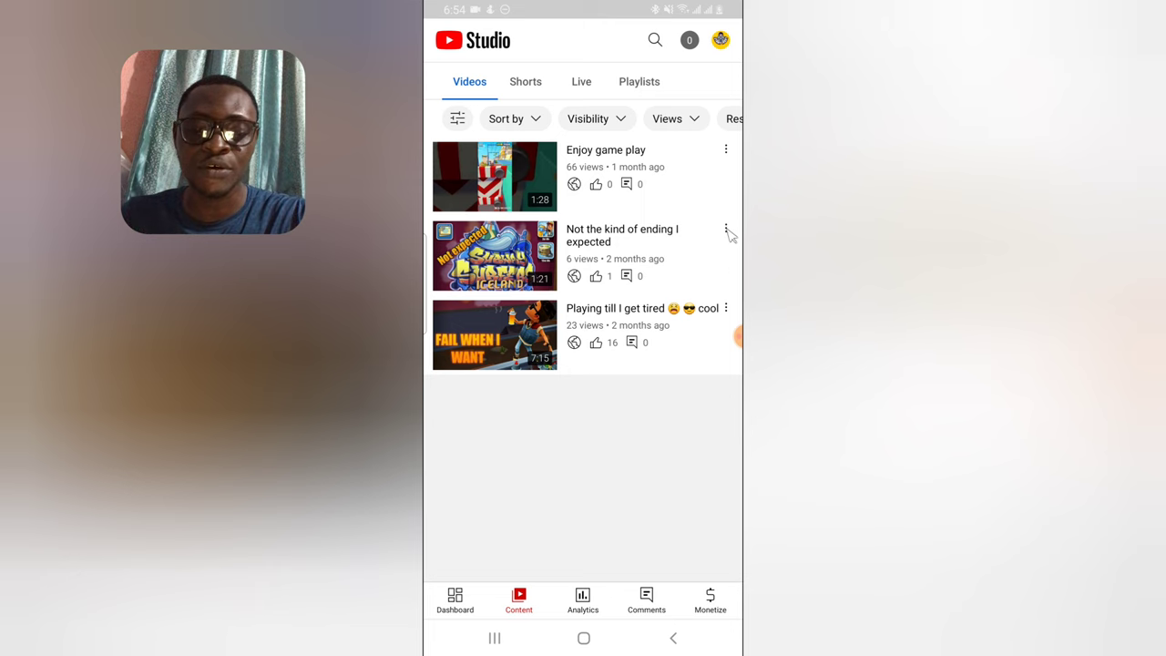
left_click(726, 230)
left_click(487, 481)
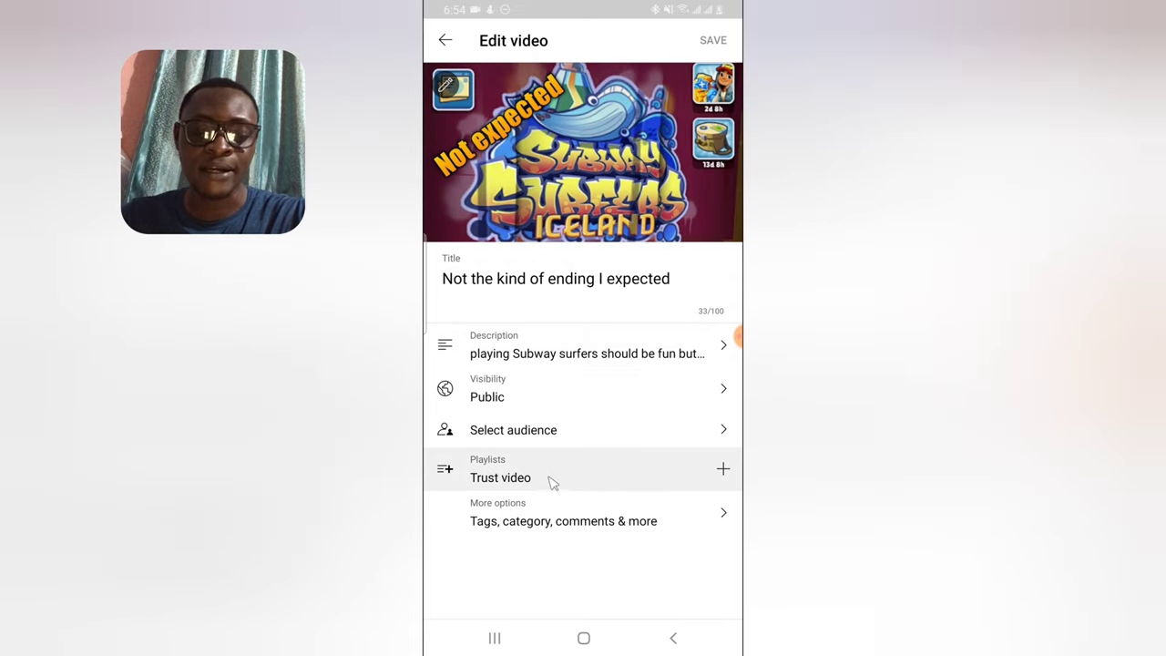
left_click(552, 483)
left_click(499, 614)
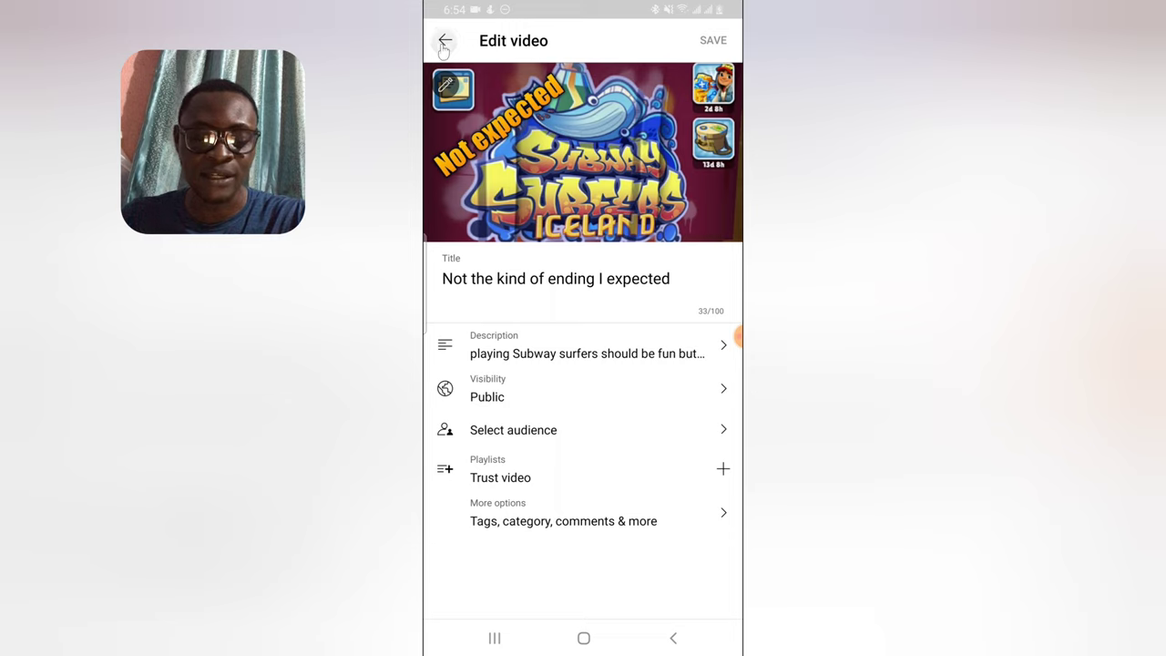
left_click(444, 42)
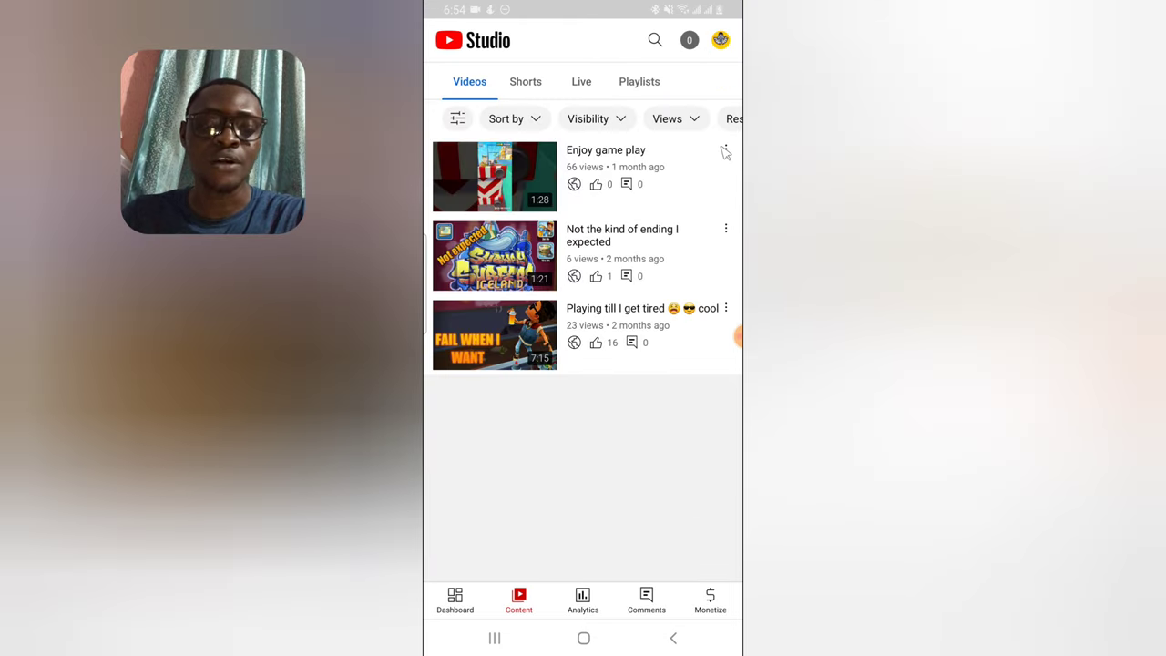
left_click(726, 151)
left_click(514, 490)
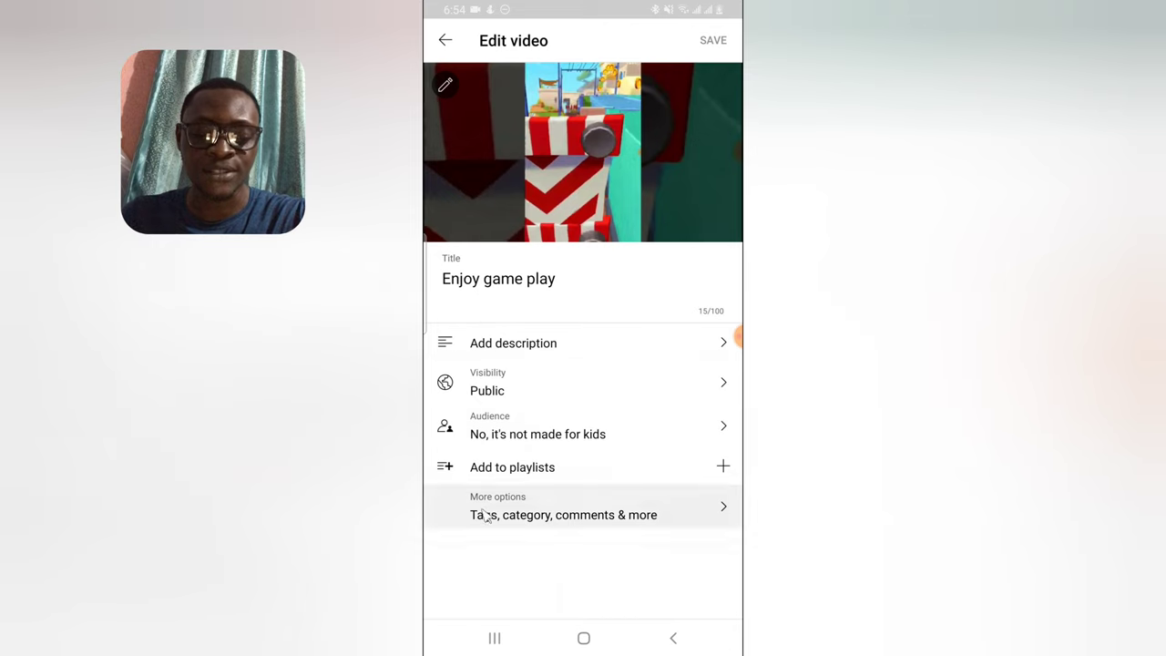
Add 'Enjoy game play' to the Trust video playlist in its edit page.
left_click(514, 481)
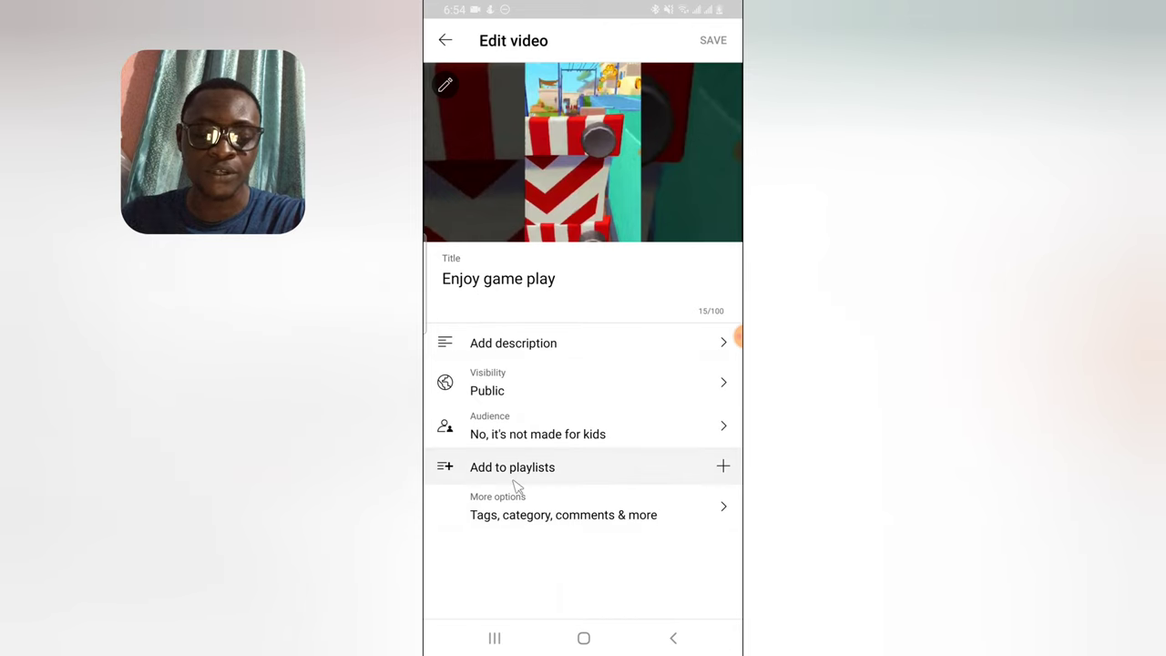
left_click(505, 451)
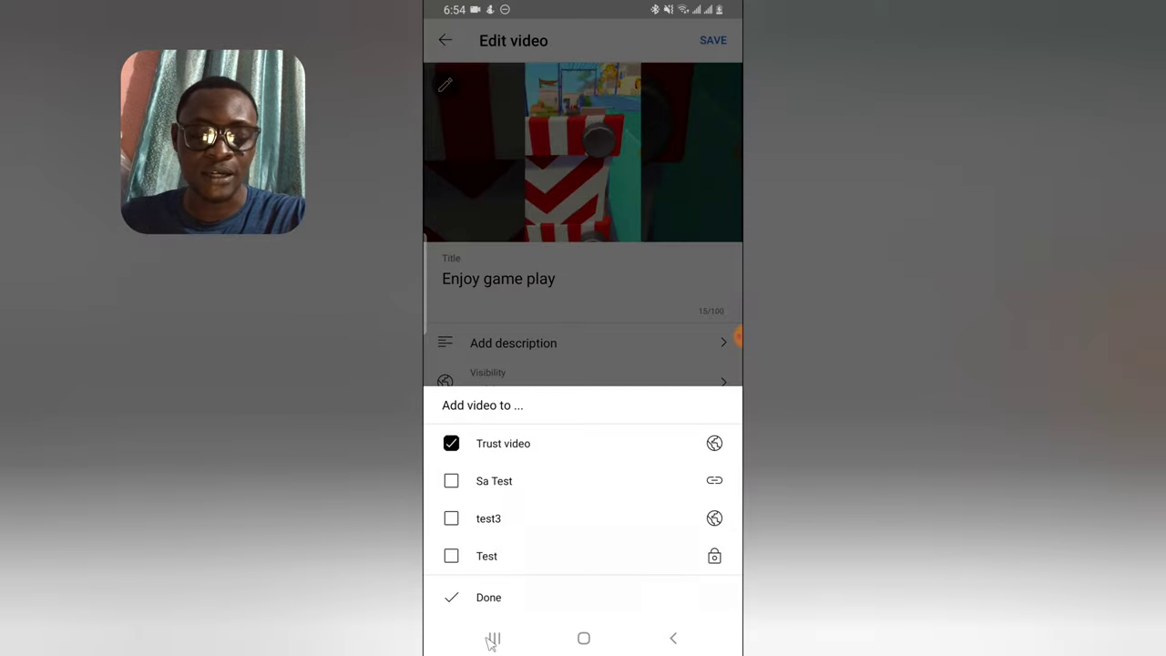
left_click(492, 618)
Save the playlist edit to 'Enjoy game play', then switch to the channel's Shorts.
left_click(444, 39)
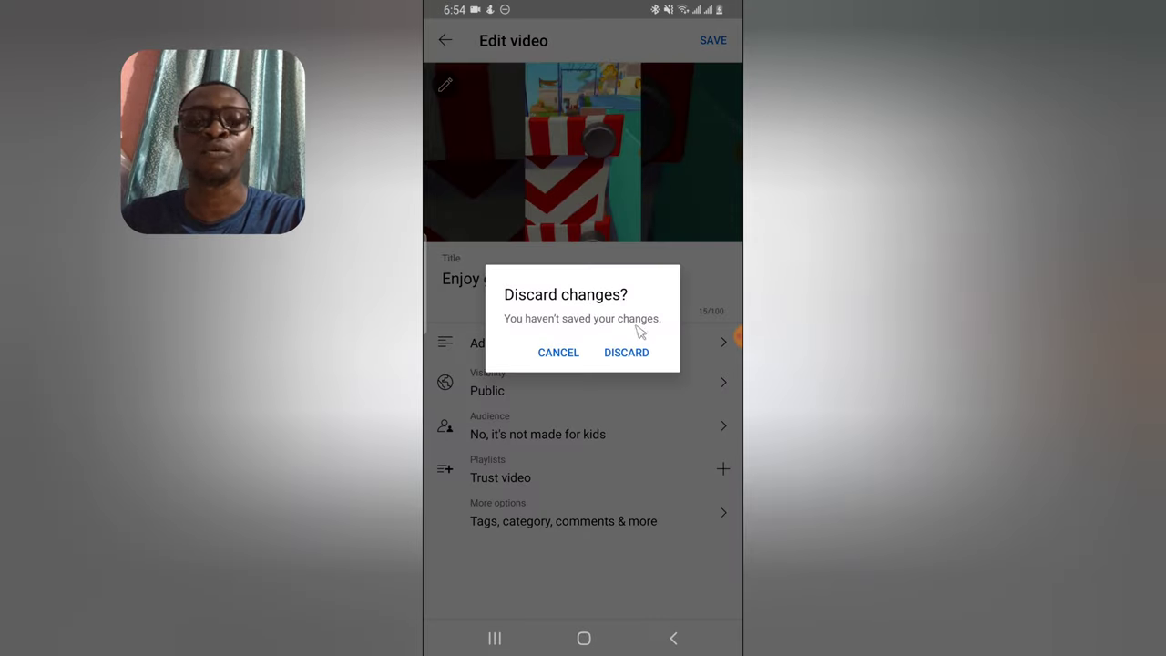
left_click(577, 357)
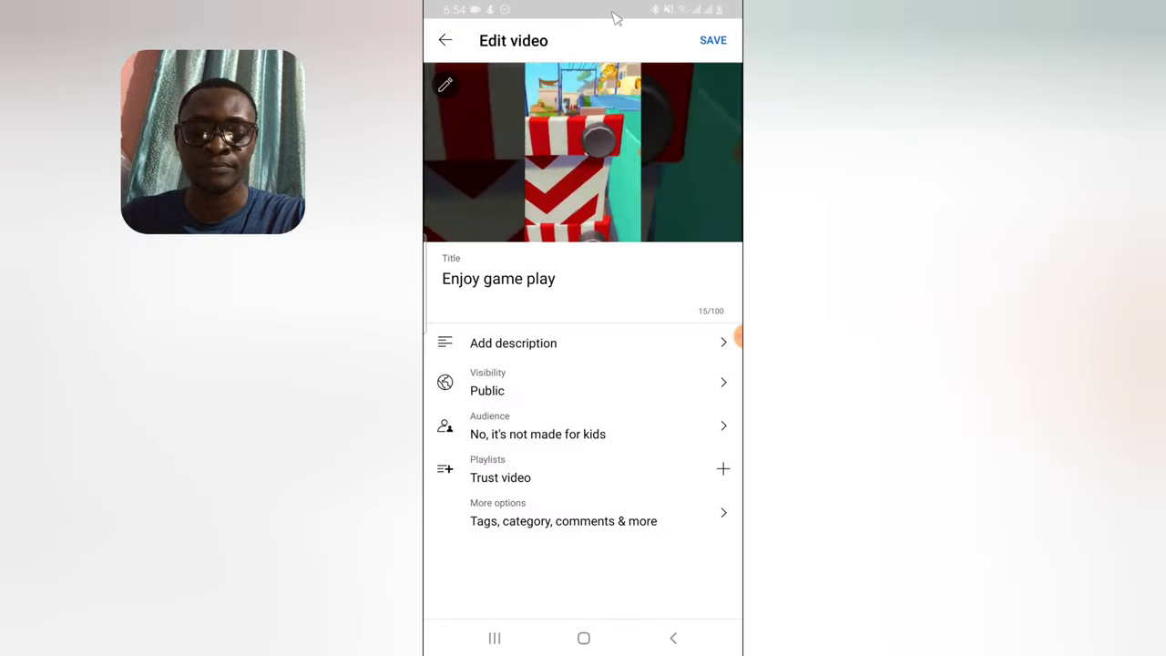
left_click(712, 42)
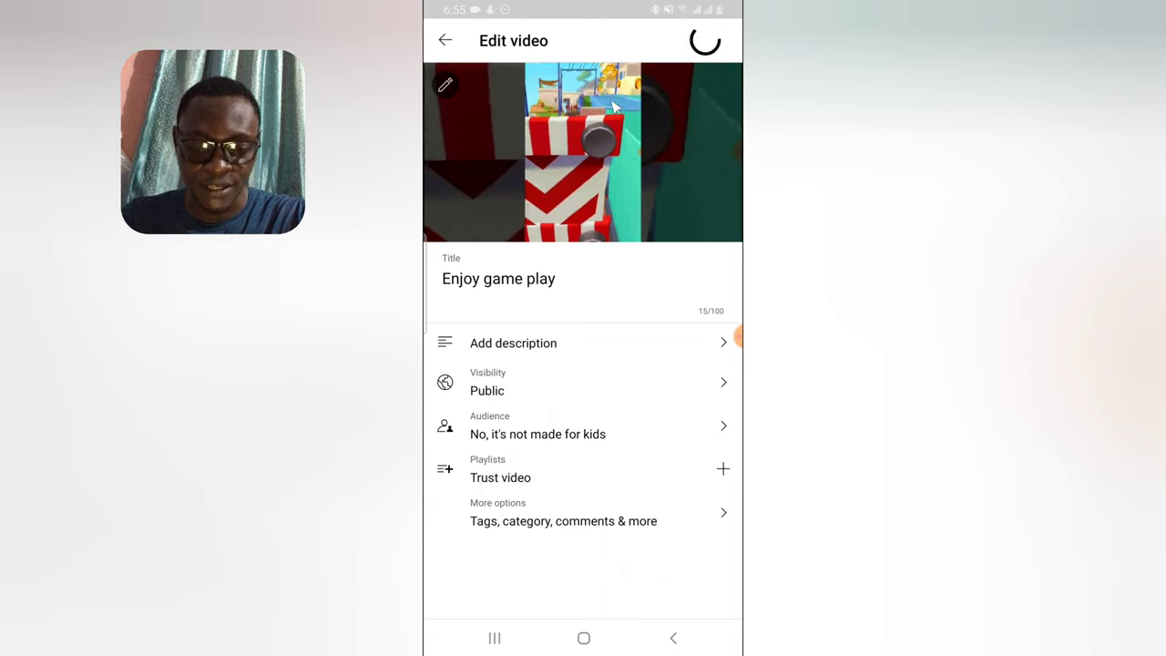
left_click(552, 470)
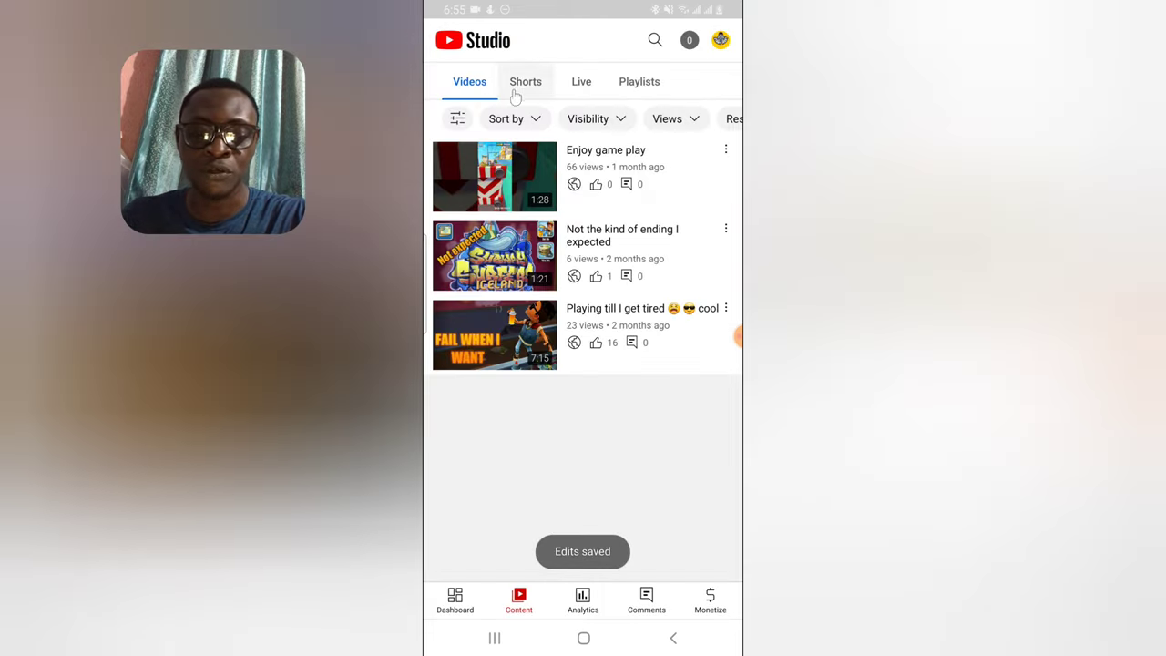
left_click(528, 84)
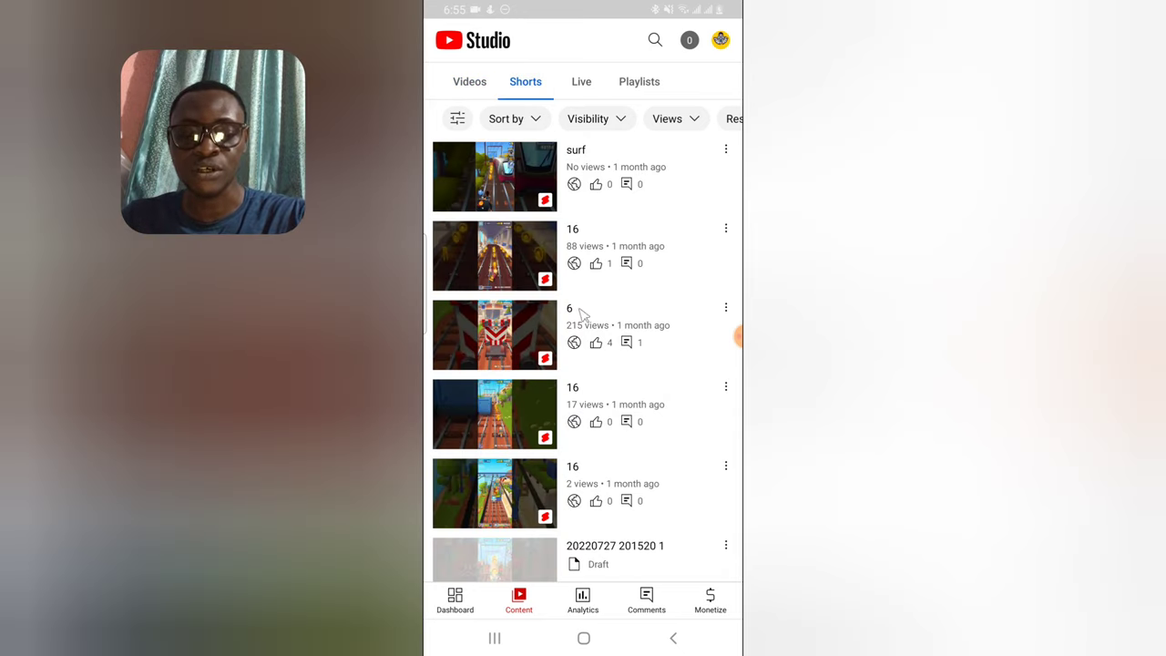
Open the 'surf' short for editing and add it to the Trust video playlist.
left_click(694, 173)
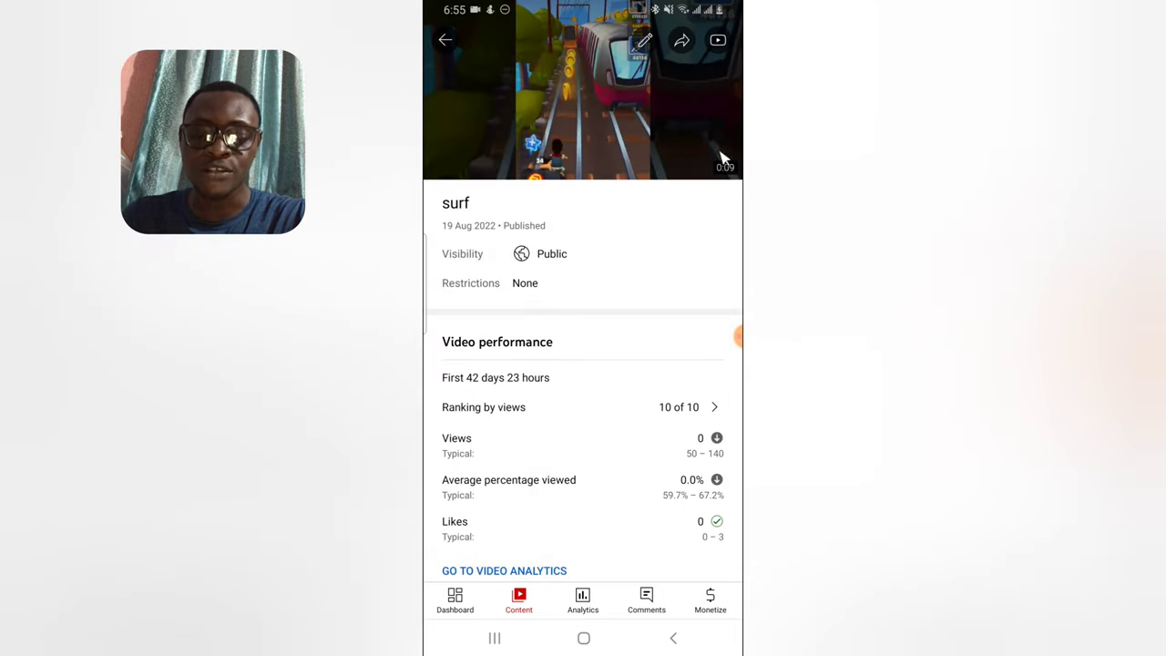
scroll(694, 308, "down", 1)
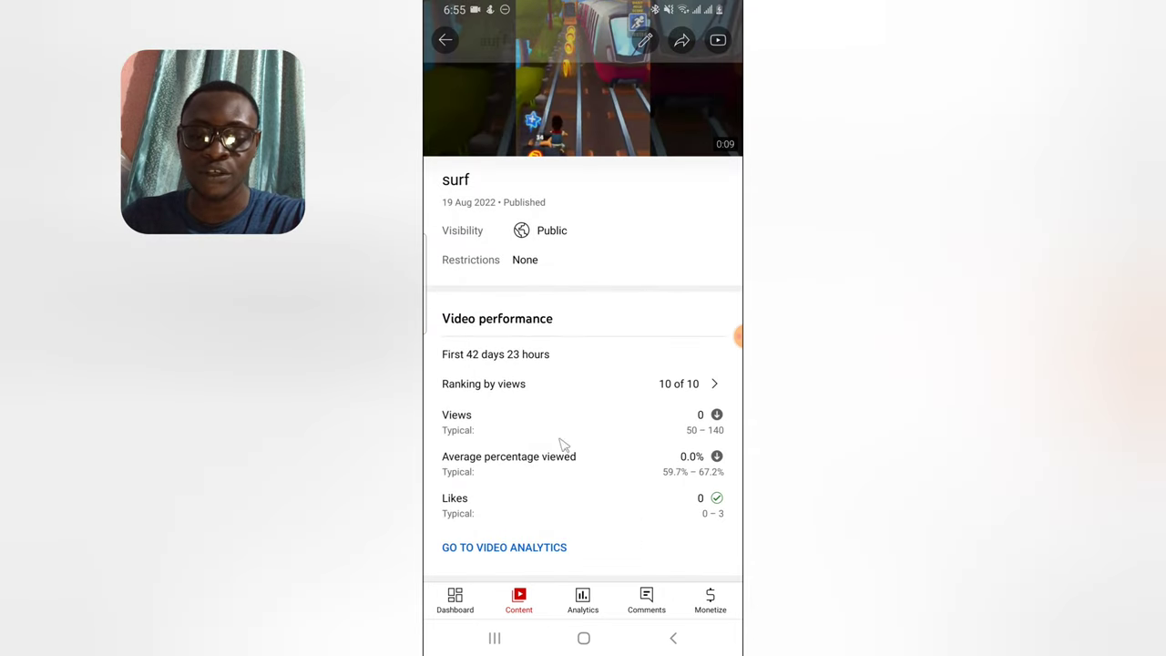
left_click_drag(650, 45, 688, 215)
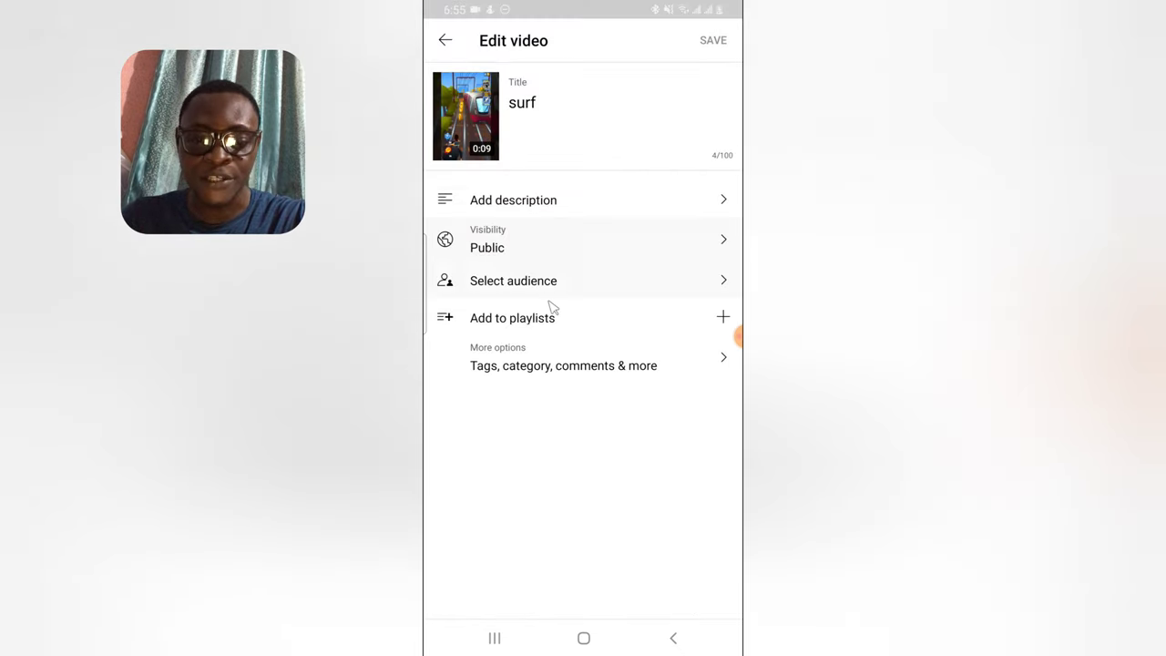
left_click(477, 326)
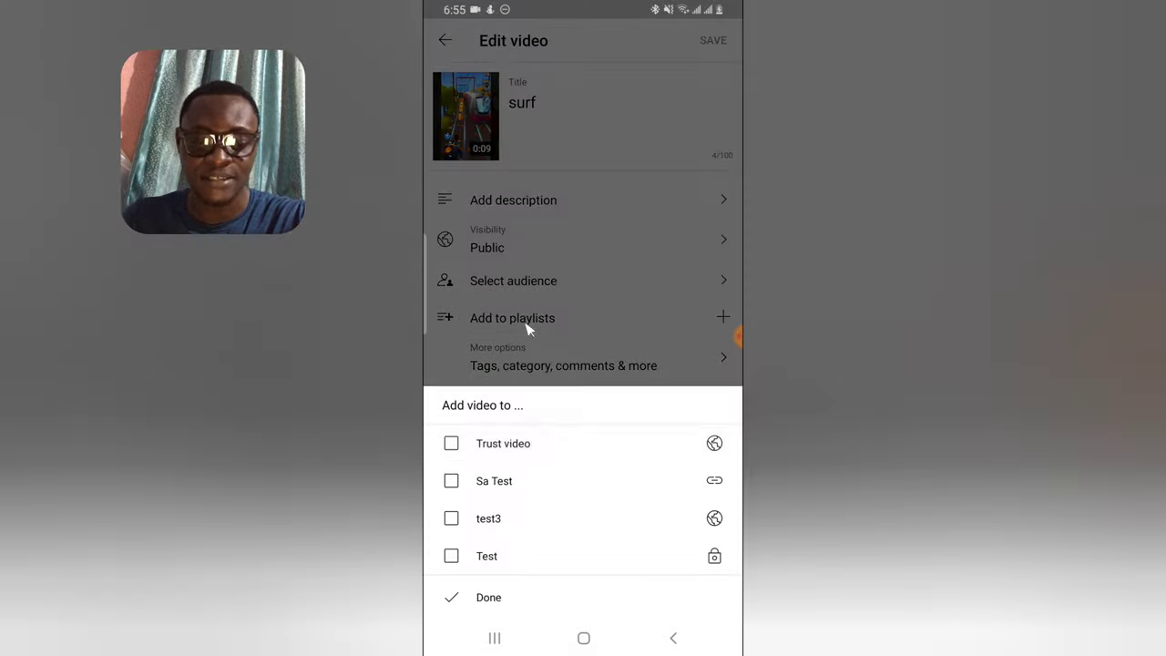
left_click(524, 451)
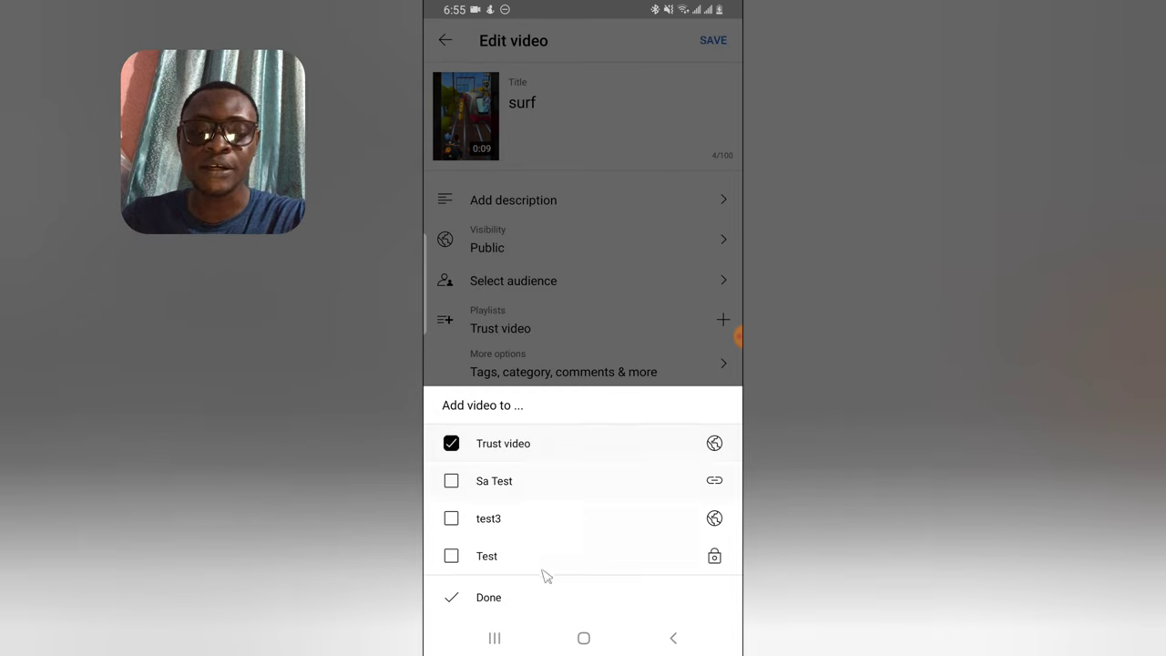
left_click(528, 603)
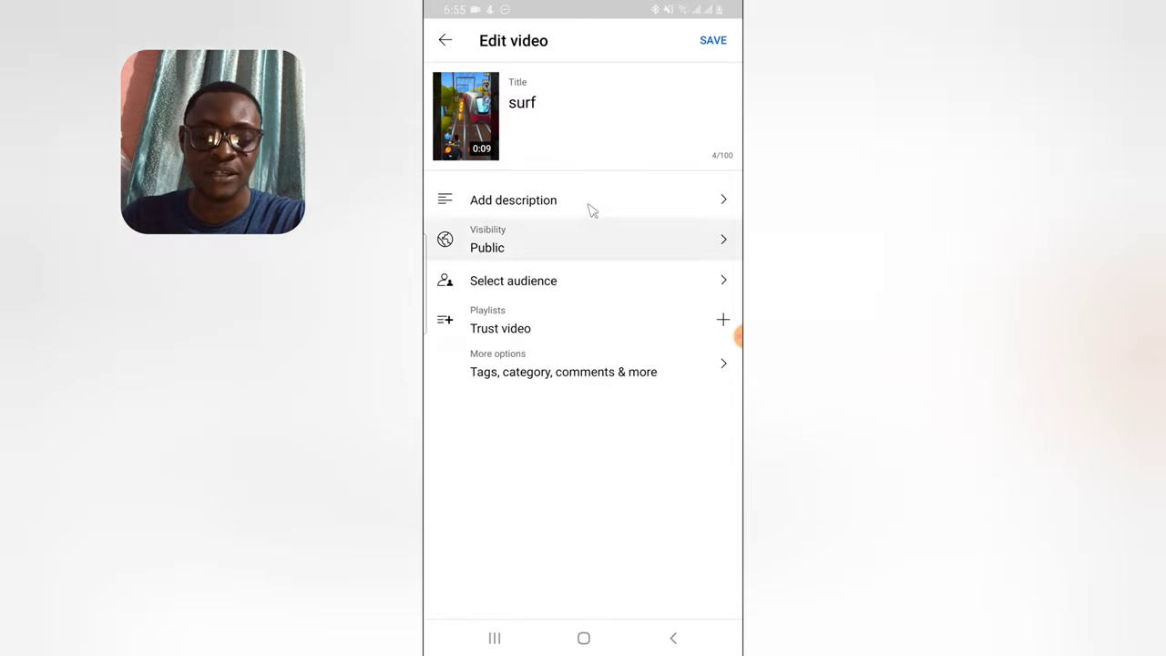
Save the playlist change for 'surf' and go back to the Shorts list.
left_click(705, 46)
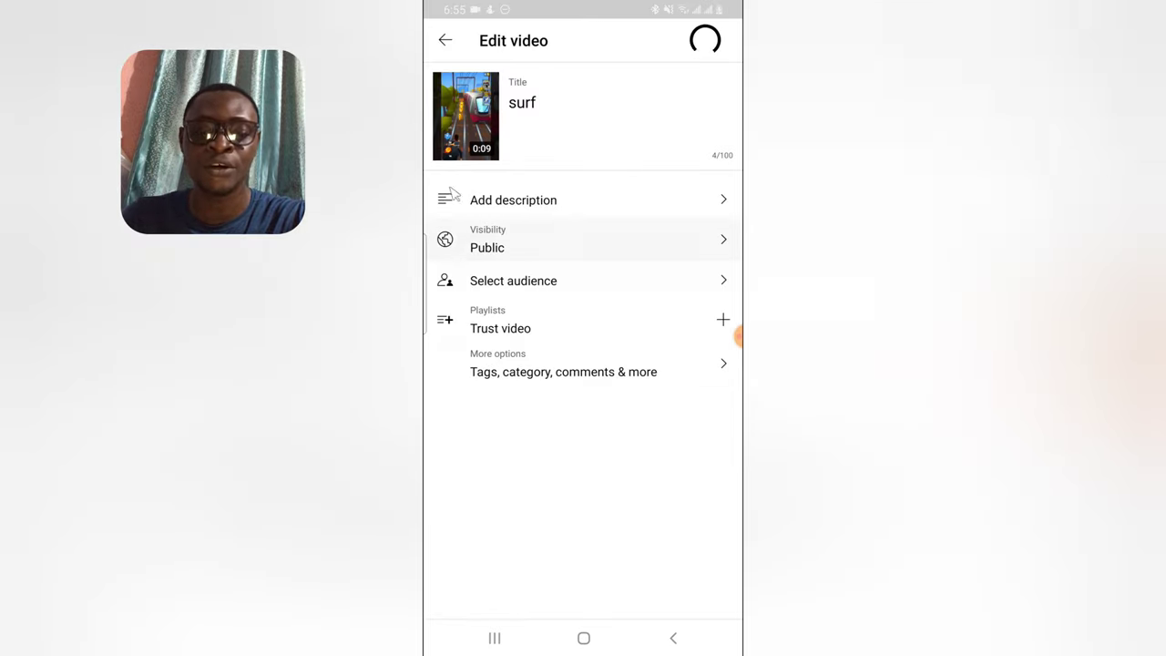
left_click(444, 40)
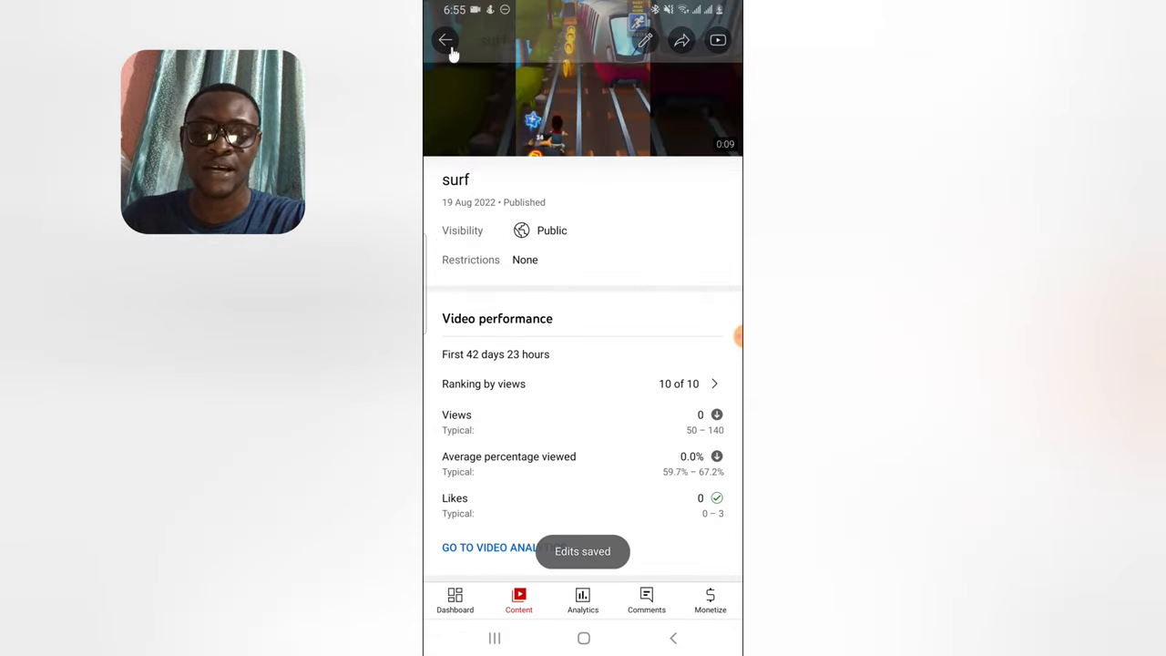
left_click(445, 40)
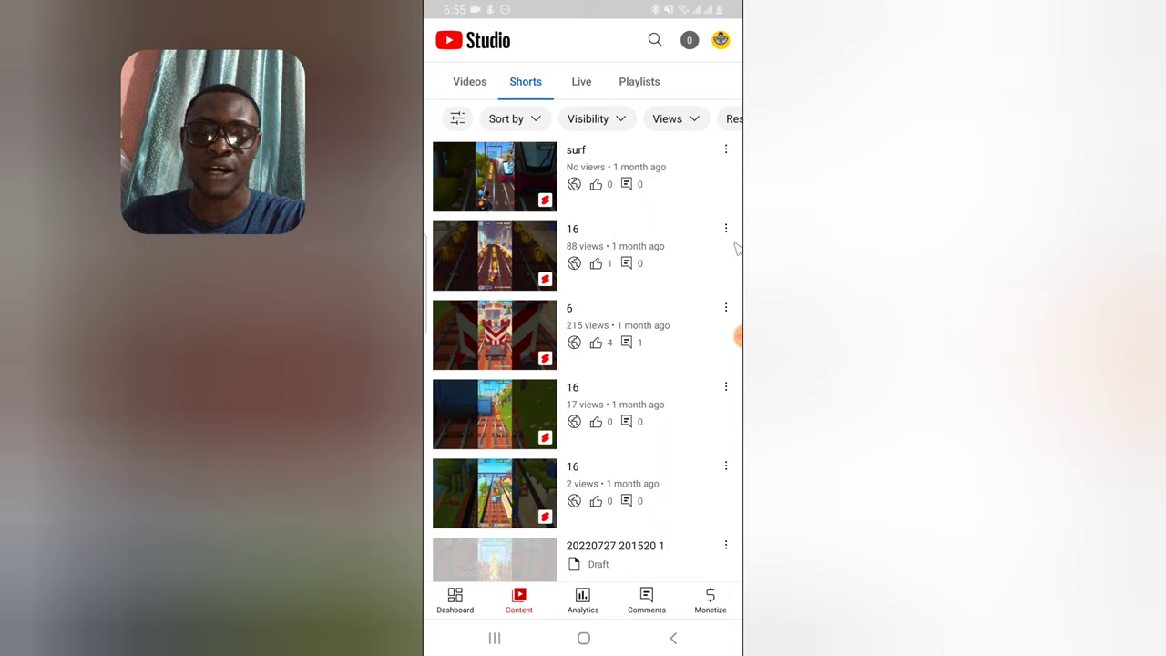
left_click(725, 309)
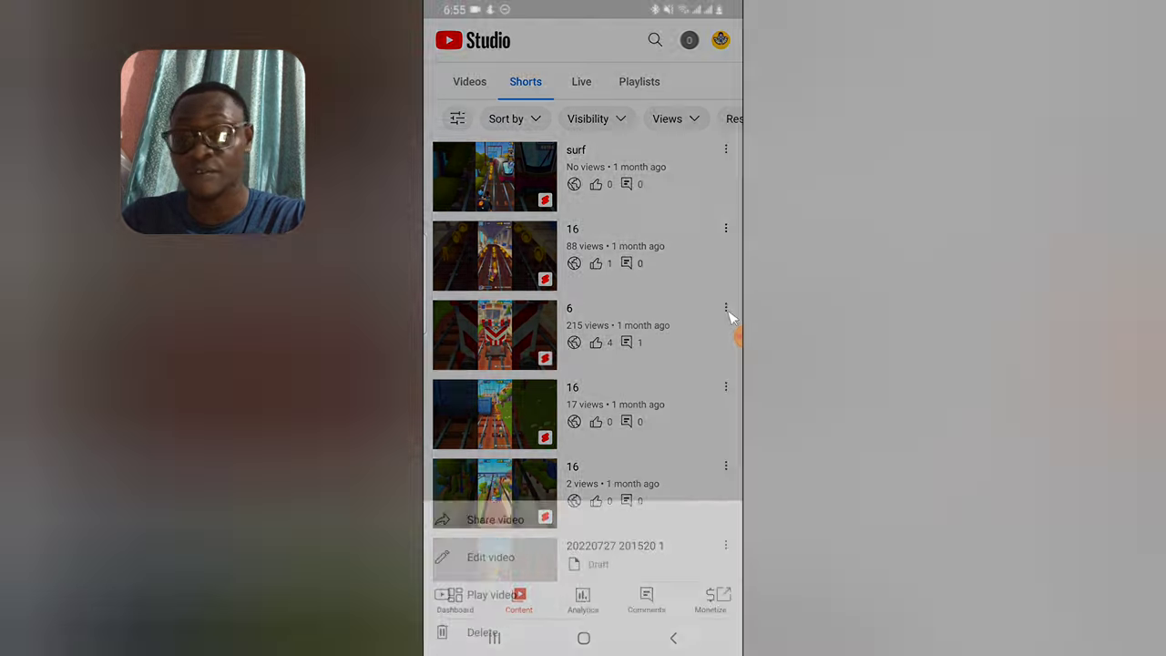
Dismiss the short's action sheet and return to YouTube Studio through Recents.
left_click(642, 297)
left_click(584, 638)
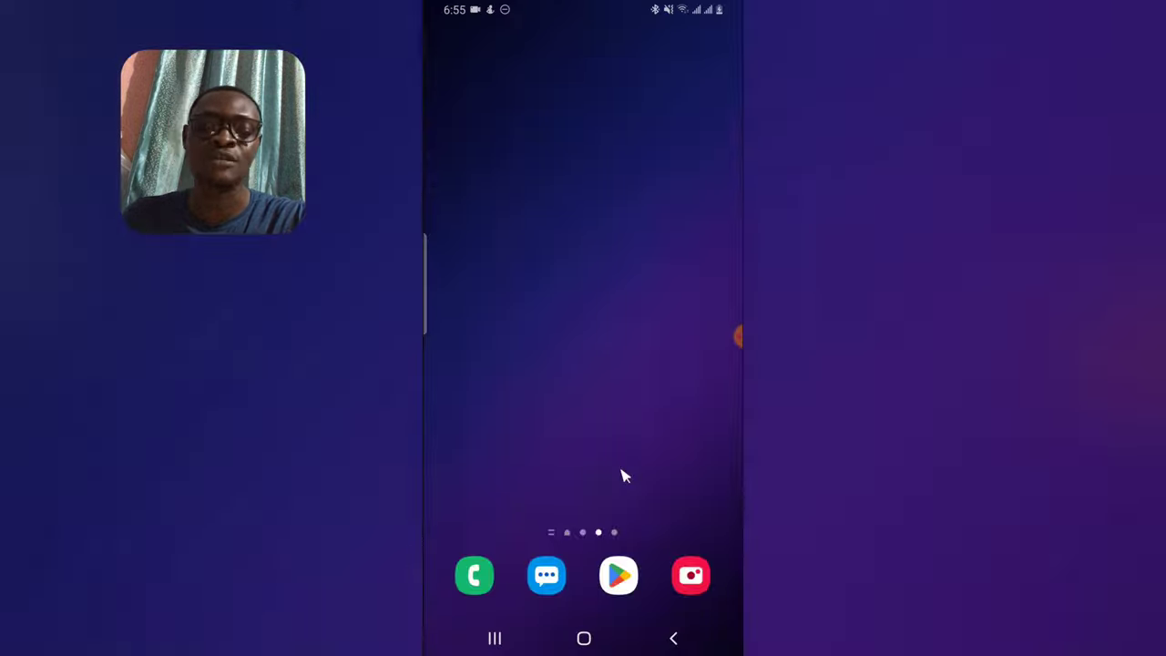
left_click(503, 642)
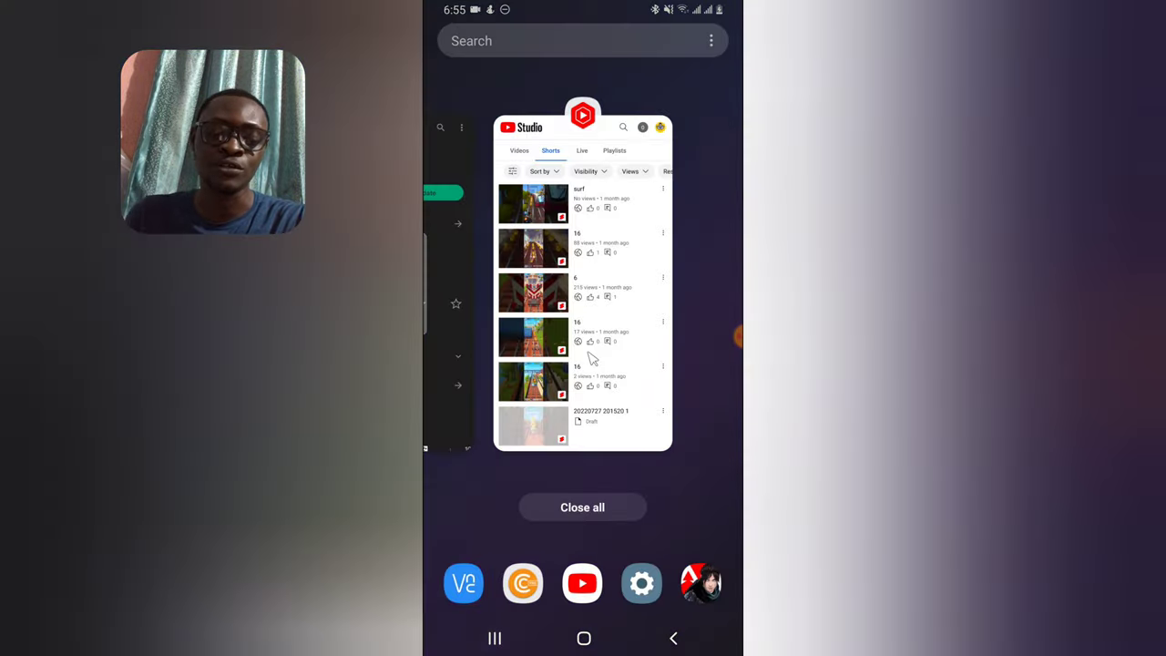
left_click(628, 145)
Refresh the Playlists tab to confirm Trust video holds 4 videos, then open the app drawer.
left_click(640, 84)
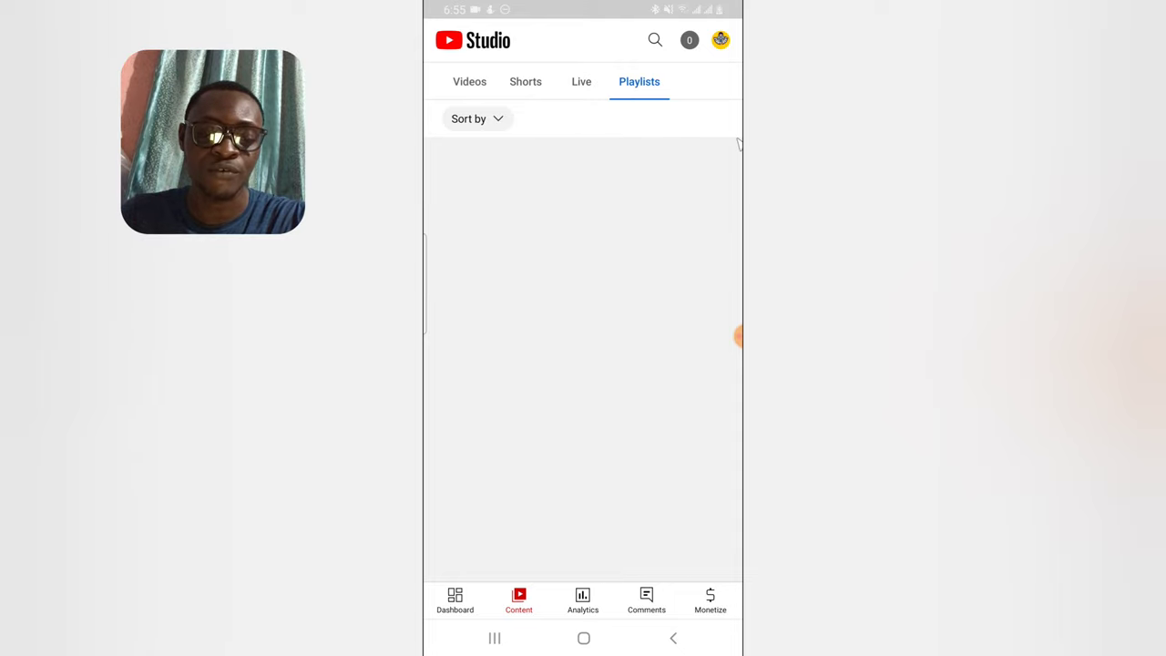
left_click_drag(644, 248, 649, 432)
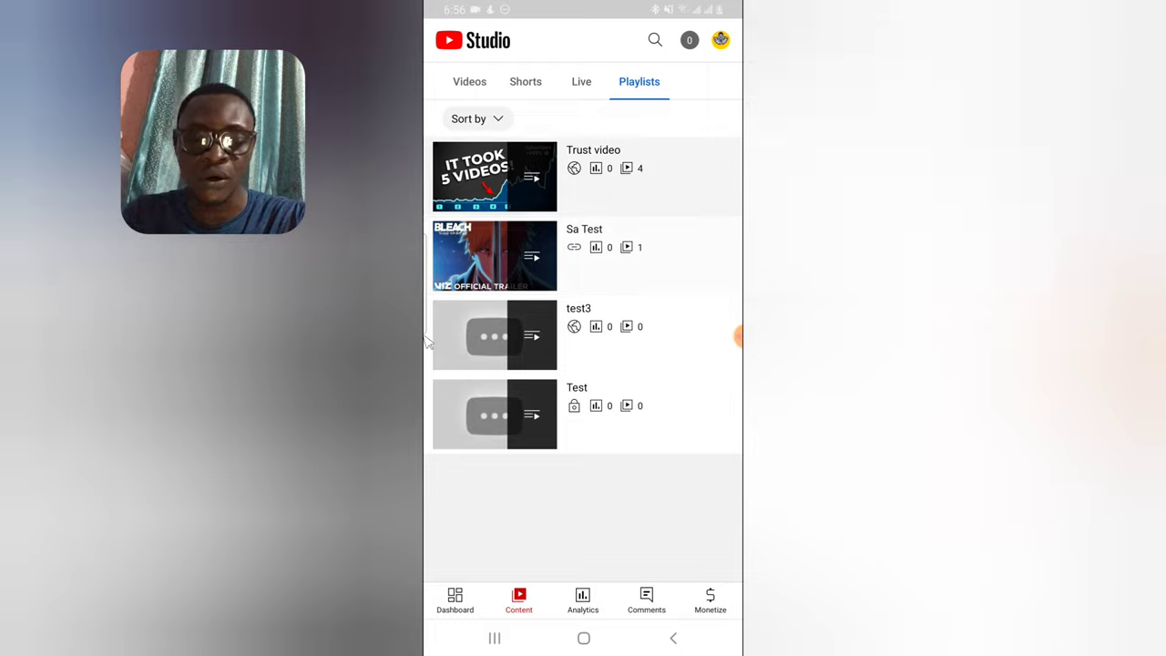
left_click(592, 645)
left_click_drag(671, 425, 601, 80)
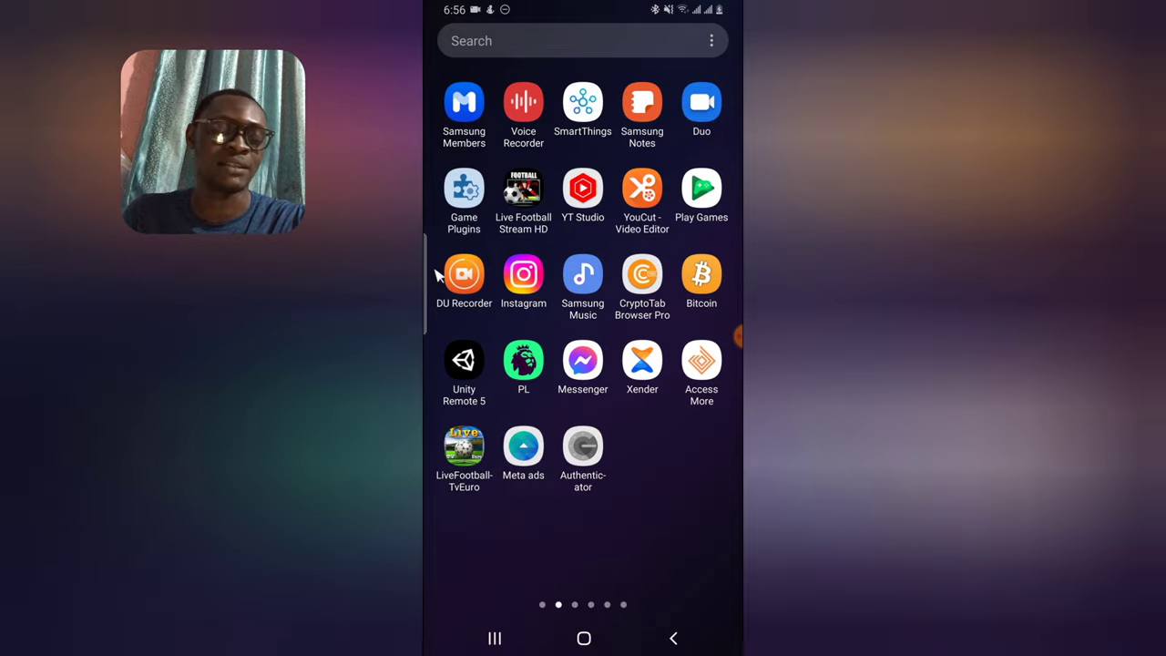